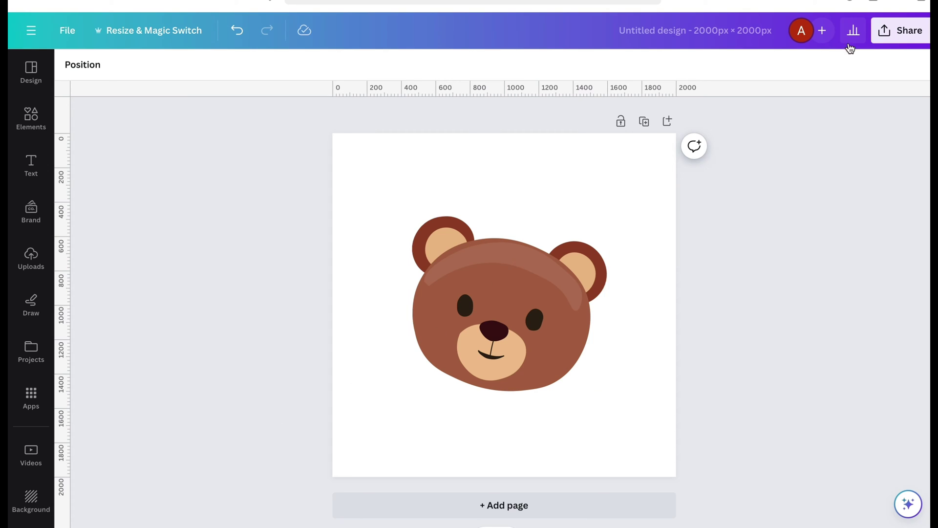
Rename the Canva design to 'Bear'.
left_click(881, 38)
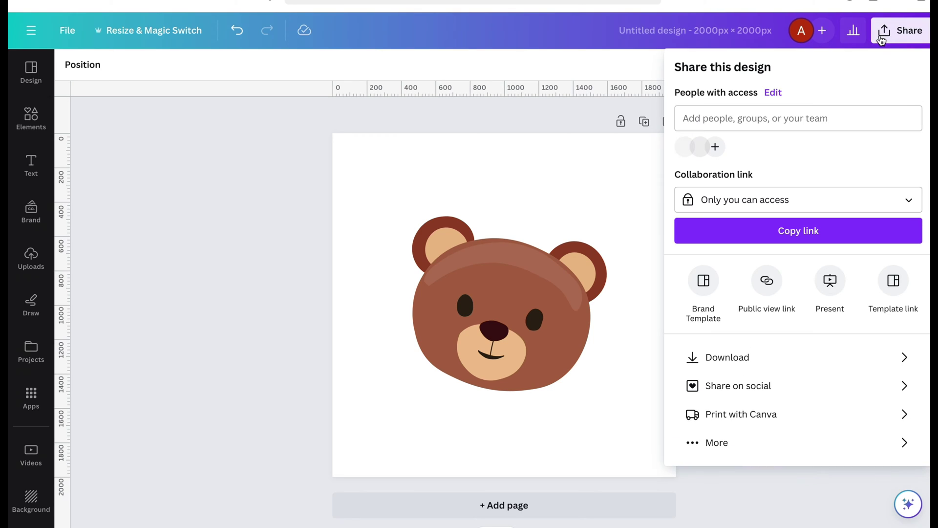
left_click(667, 35)
key("BackSpace")
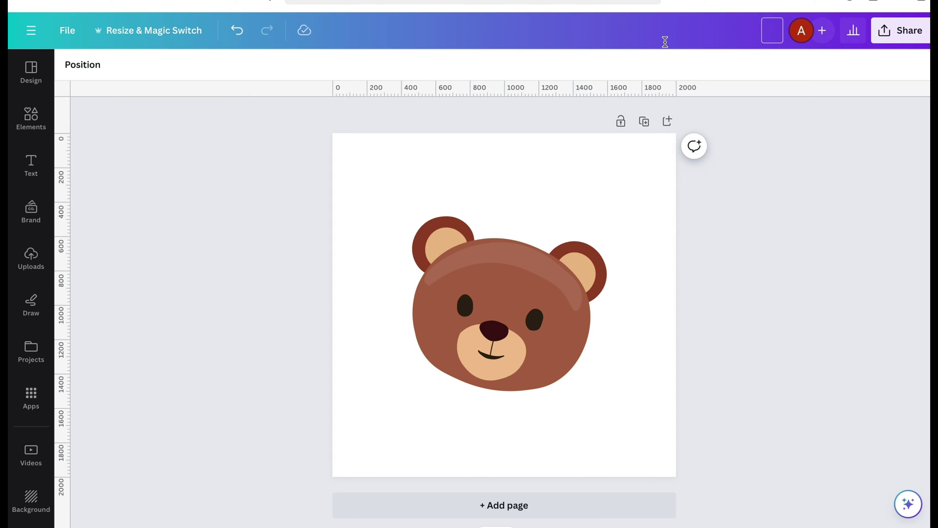
type("Bear")
Download the Bear design as a PNG, then return to the blank Illustrator document.
left_click(899, 35)
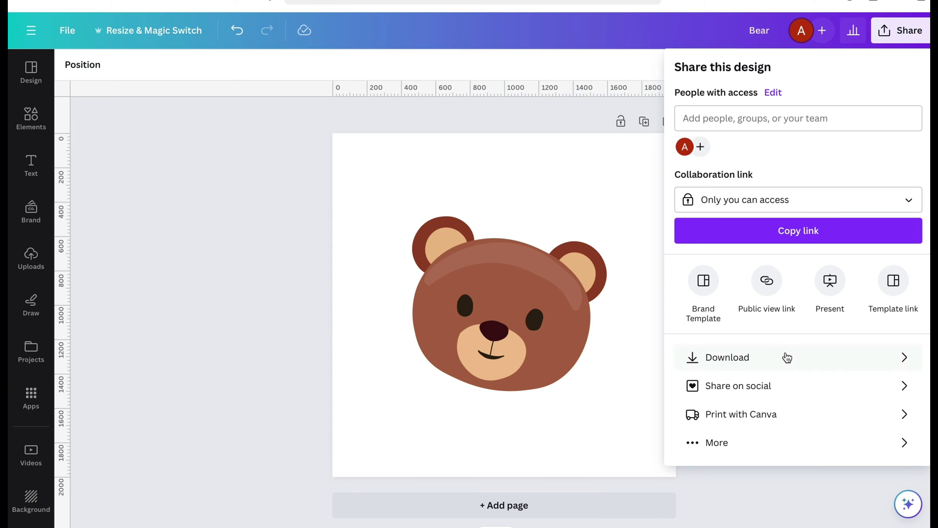
left_click(787, 359)
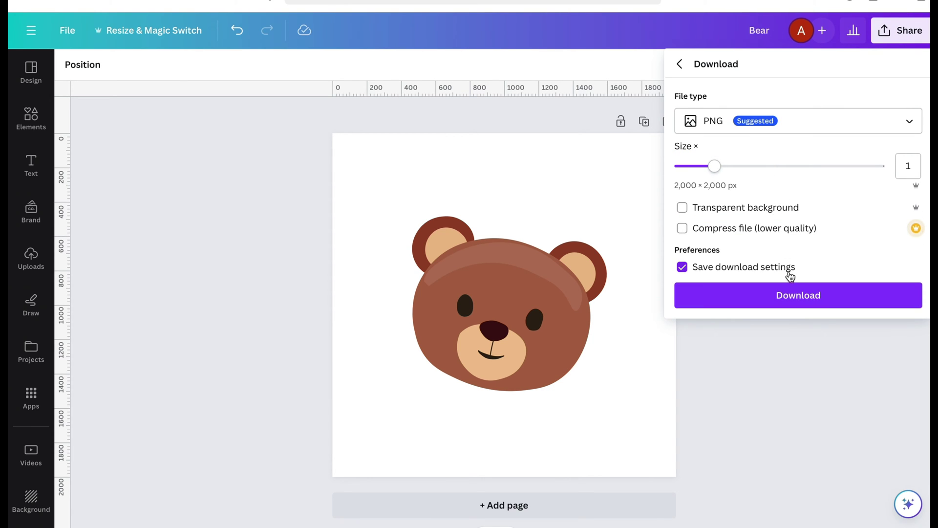
left_click(792, 295)
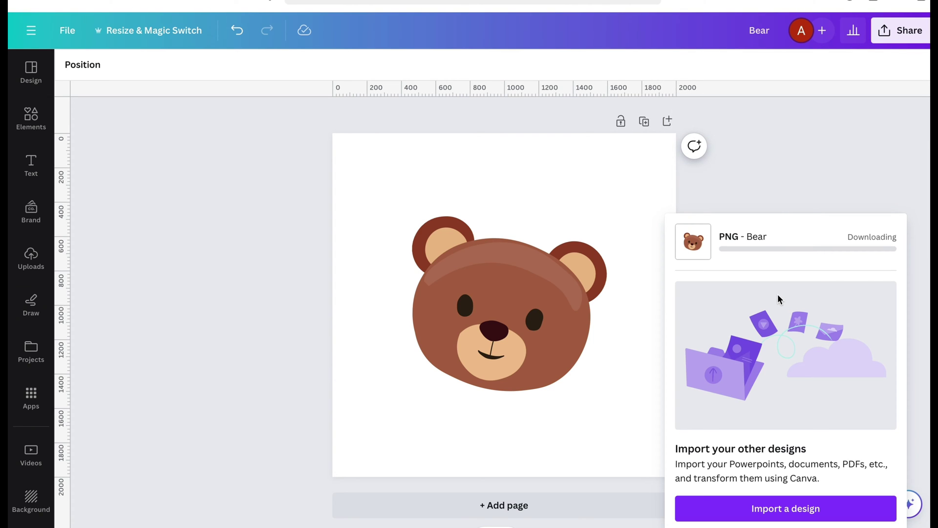
key("ctrl+Left")
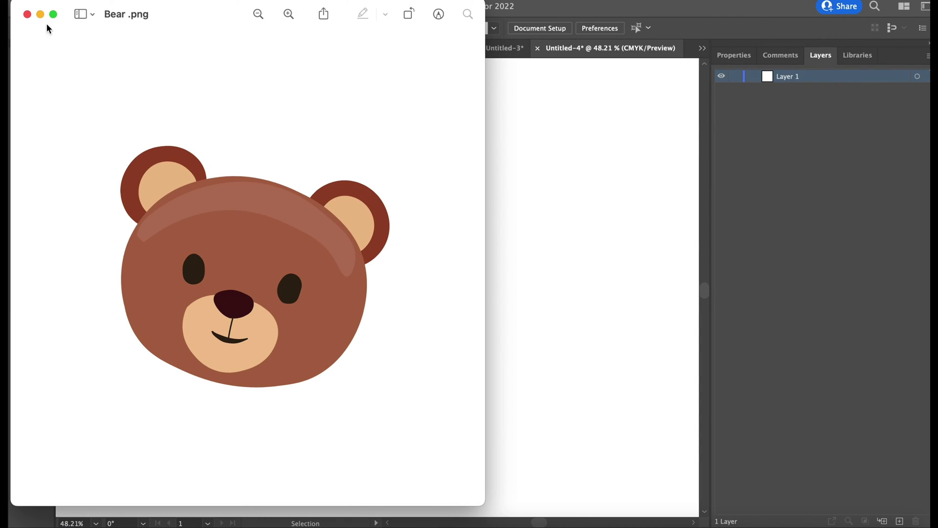
left_click(28, 14)
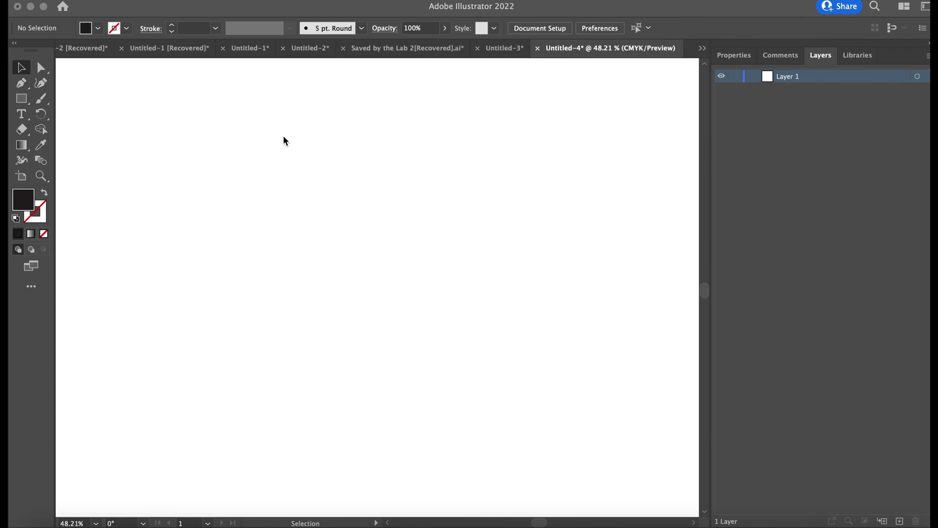
Place Bear .png from the recent files into the Untitled-4 document.
left_click(107, 1)
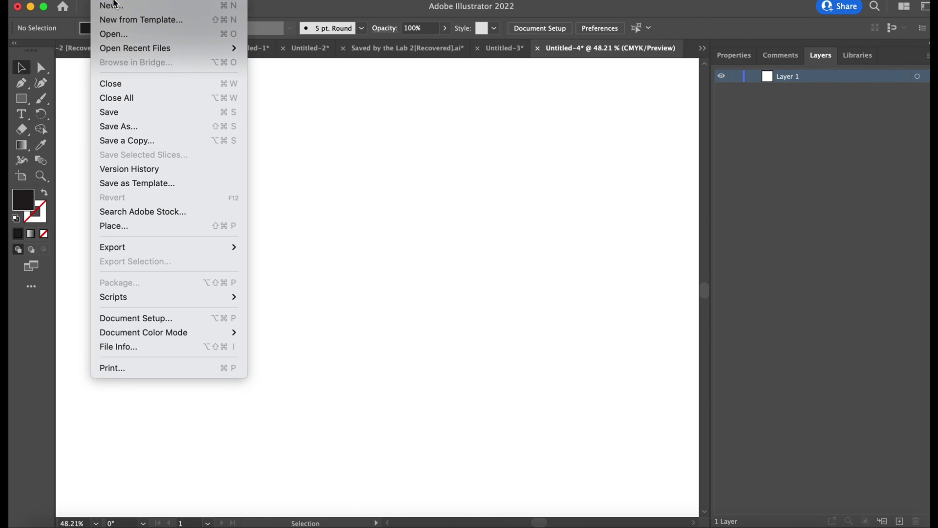
left_click(149, 227)
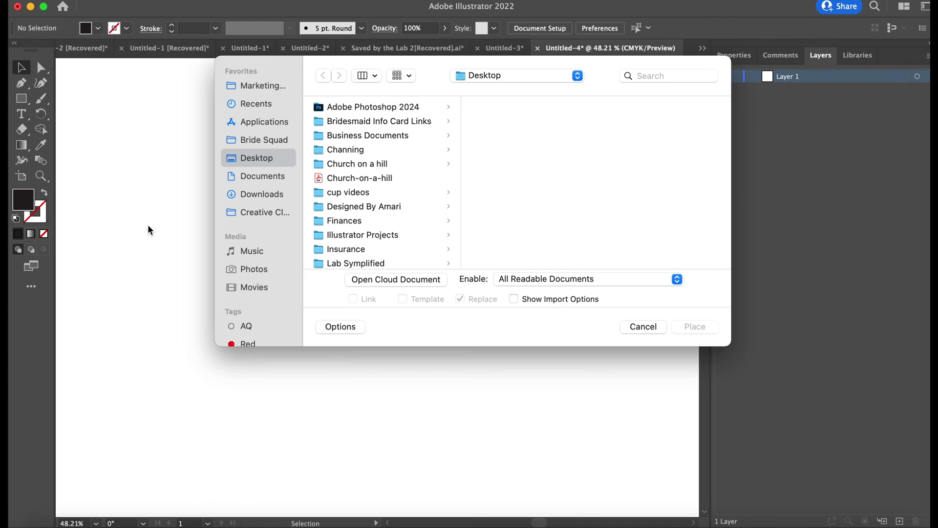
left_click(265, 106)
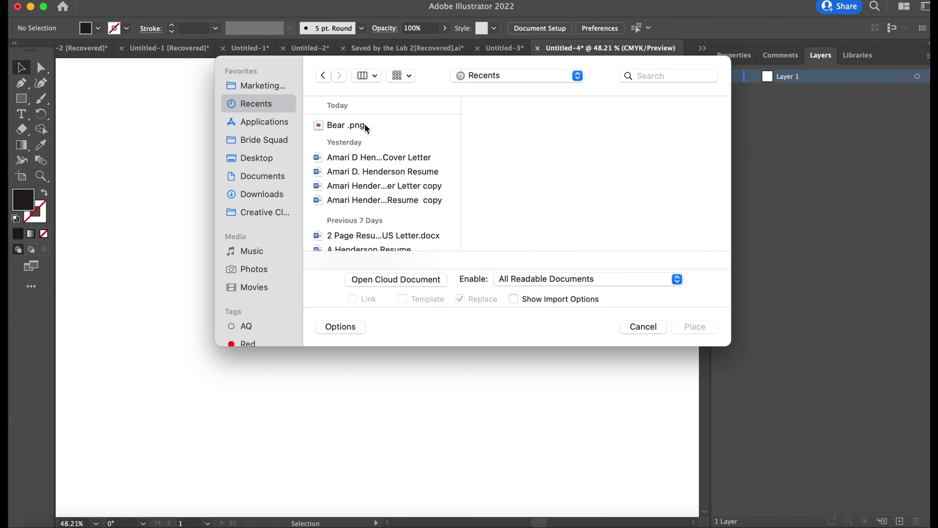
left_click(367, 126)
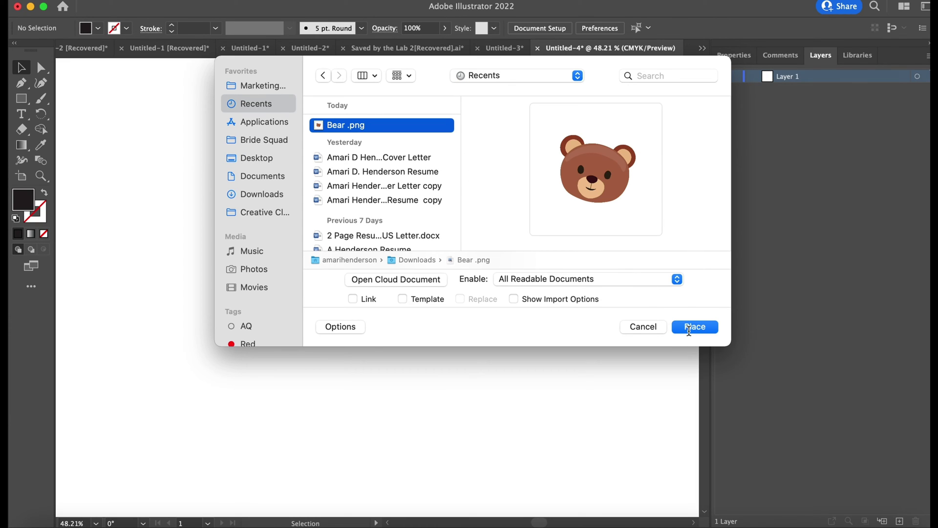
left_click(694, 327)
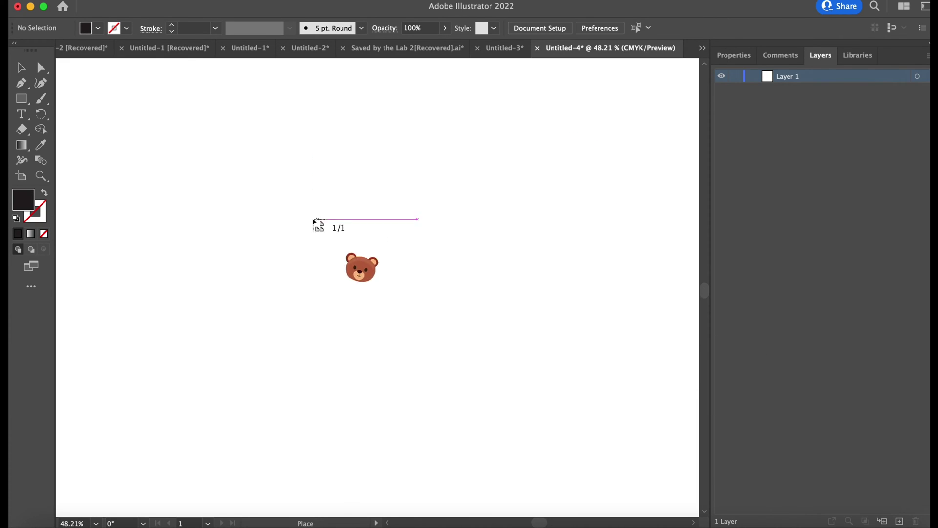
Drop the bear image onto the artboard and drag it to expose its corner.
left_click(303, 213)
left_click_drag(514, 389, 218, 127)
left_click_drag(300, 276, 269, 218)
left_click_drag(274, 260, 328, 334)
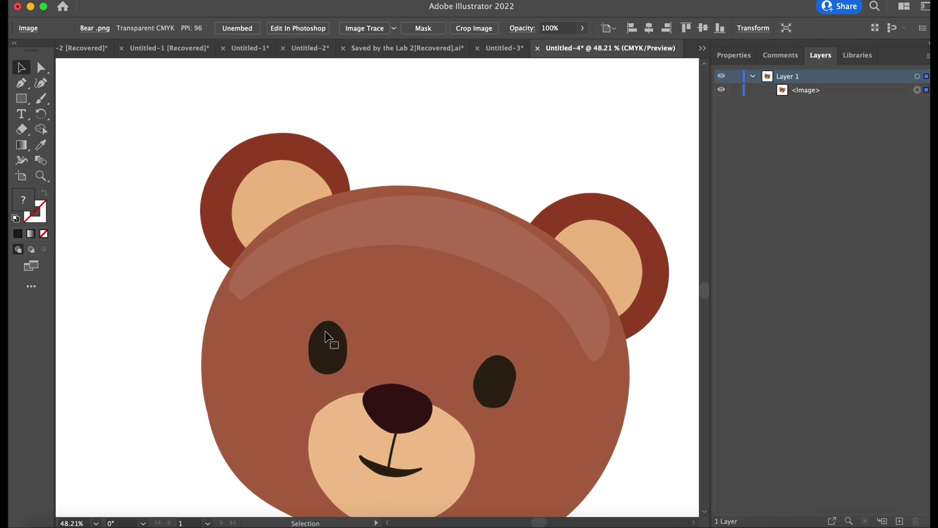
left_click_drag(284, 280, 237, 214)
left_click_drag(391, 344, 245, 185)
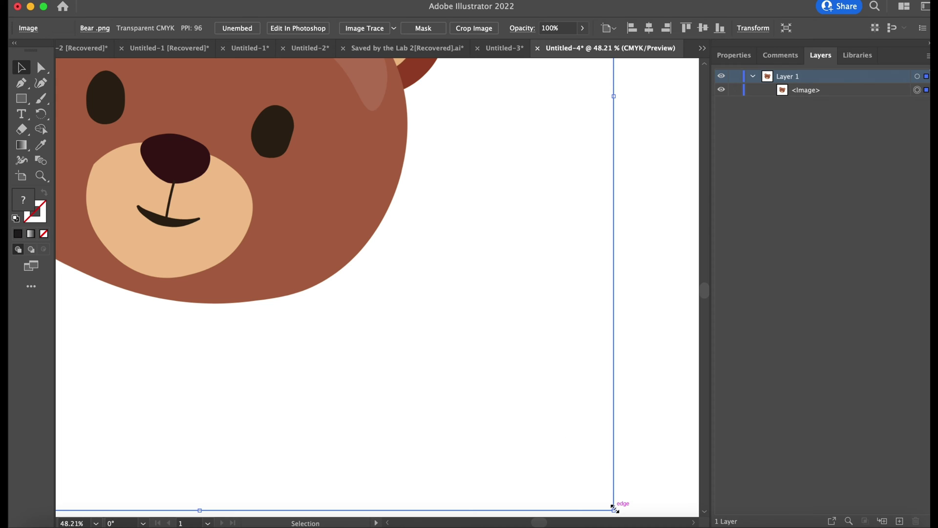
Scale the bear image down to fit the page and centre it on the artboard.
left_click_drag(614, 510, 364, 259)
left_click_drag(138, 109, 457, 415)
left_click_drag(351, 302, 352, 381)
left_click_drag(105, 70, 348, 281)
left_click_drag(474, 417, 277, 197)
left_click_drag(358, 220, 416, 265)
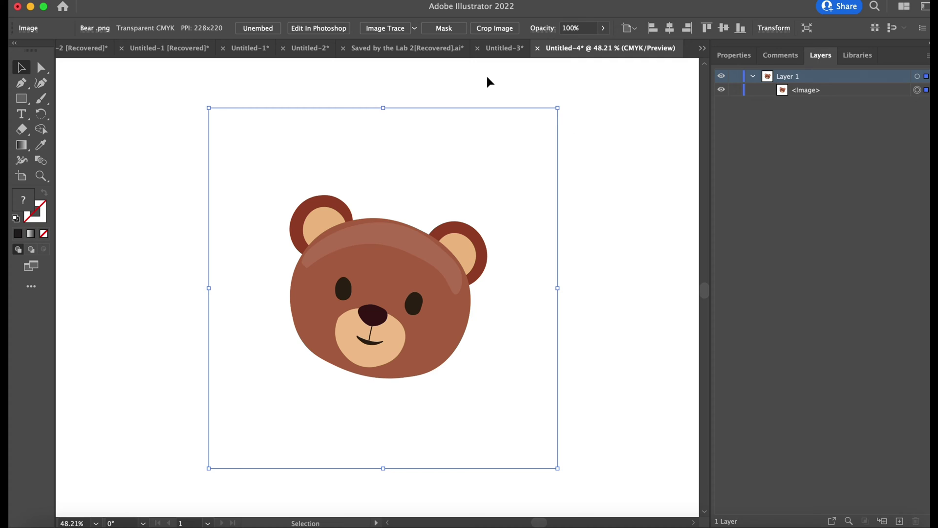
Trace the bear with the Low Fidelity Photo preset, accepting the slow-tracing warning.
left_click(415, 29)
left_click(437, 88)
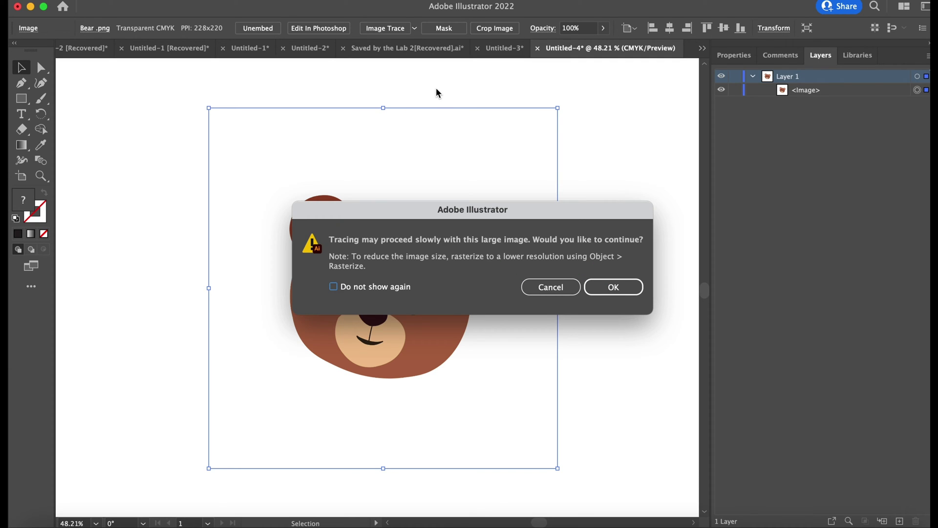
left_click(605, 288)
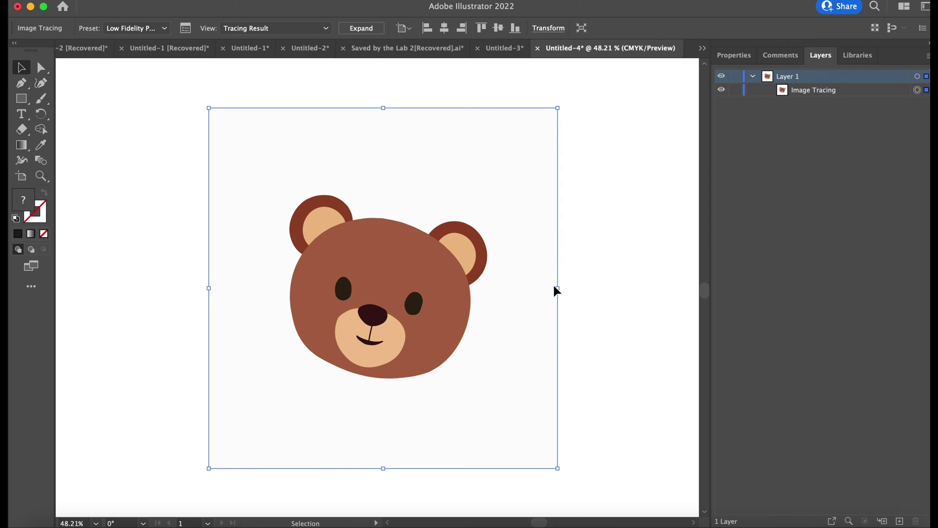
Expand the tracing and ungroup it into separate paths.
left_click(362, 27)
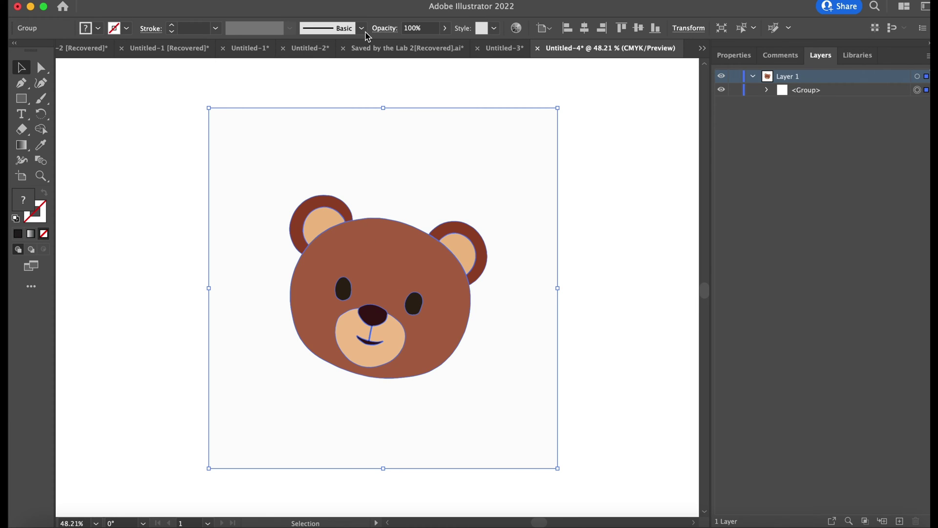
right_click(149, 19)
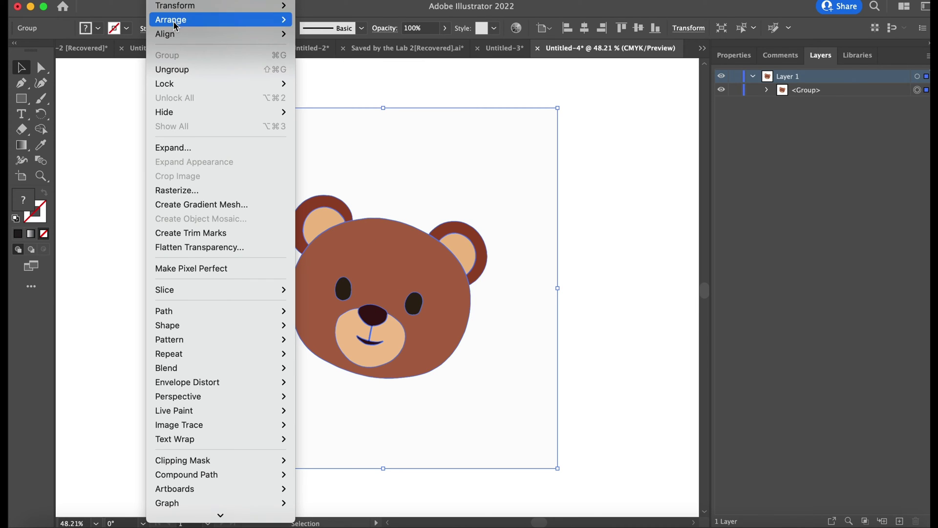
left_click(172, 69)
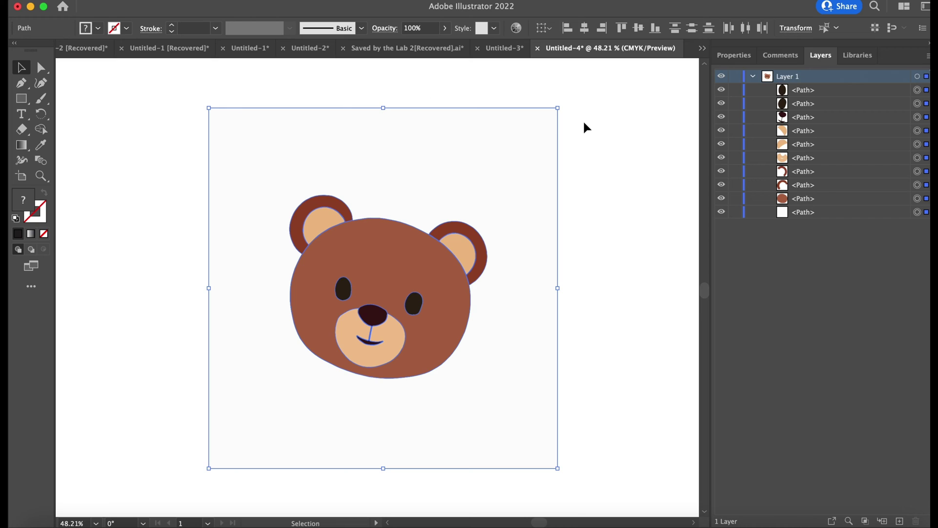
Delete the large white background shape behind the bear.
left_click(641, 205)
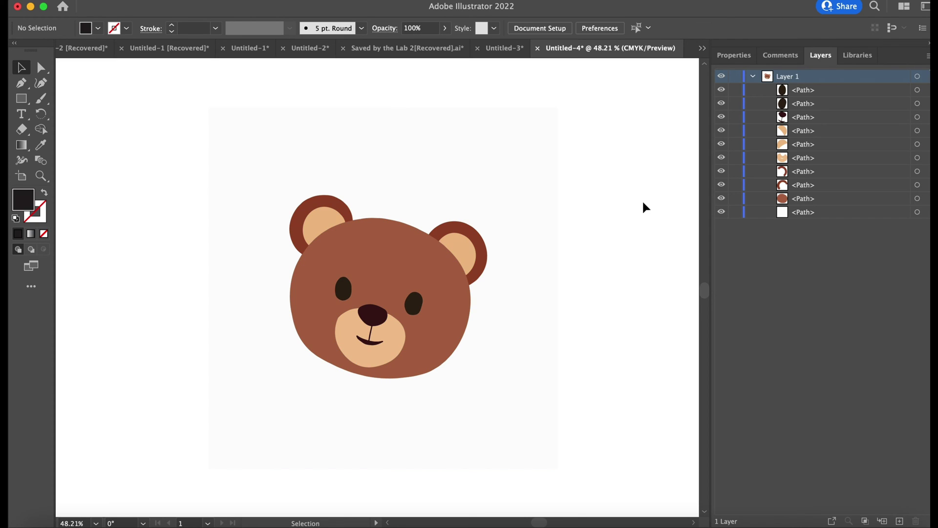
left_click(918, 90)
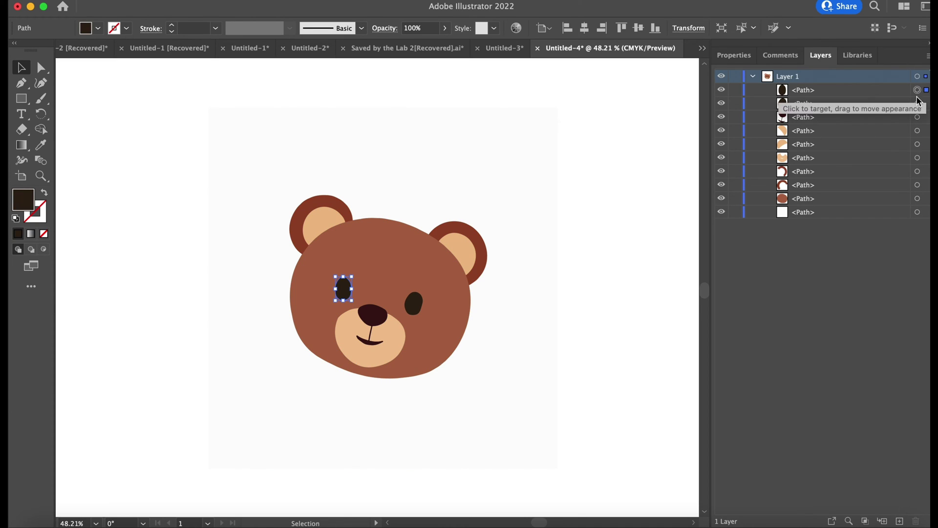
left_click(918, 104)
left_click(555, 289)
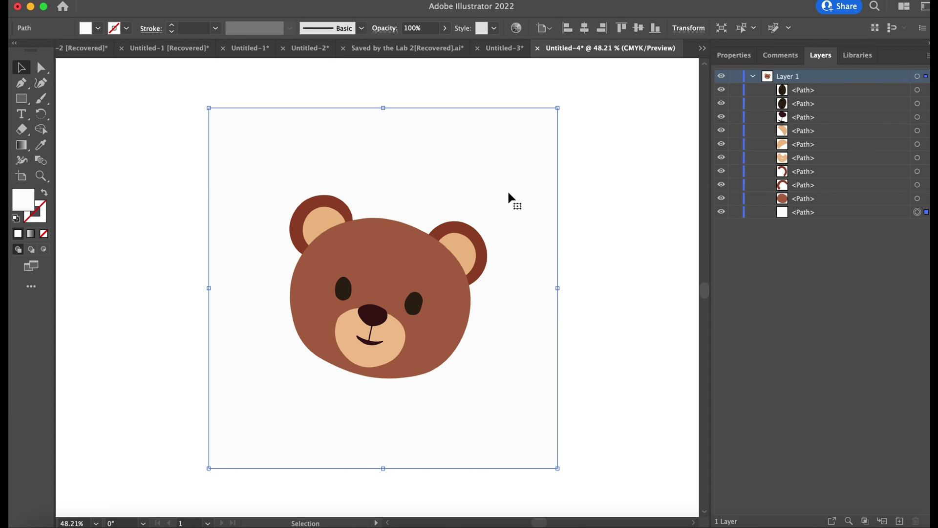
key("Delete")
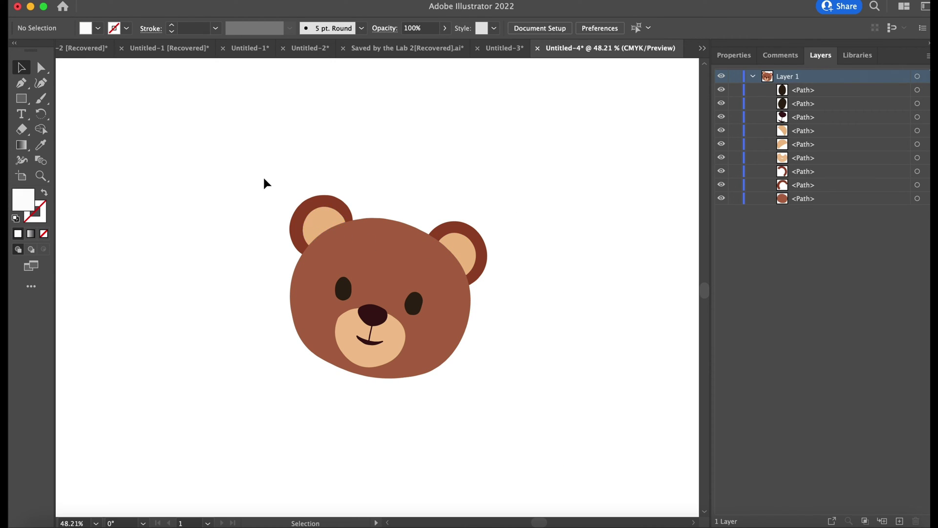
Copy all the bear paths and paste a duplicate up and to the left.
left_click_drag(253, 167, 587, 418)
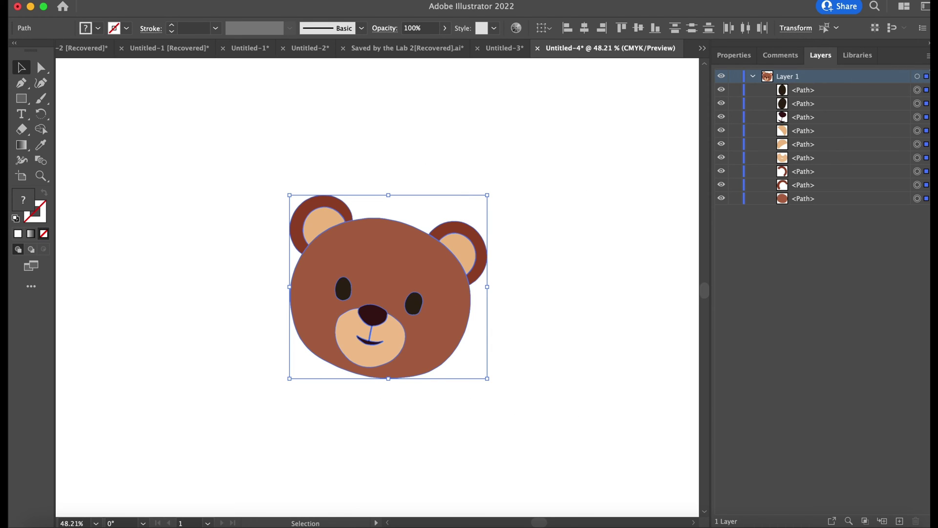
left_click(146, 6)
left_click(147, 58)
left_click(137, 7)
left_click(147, 67)
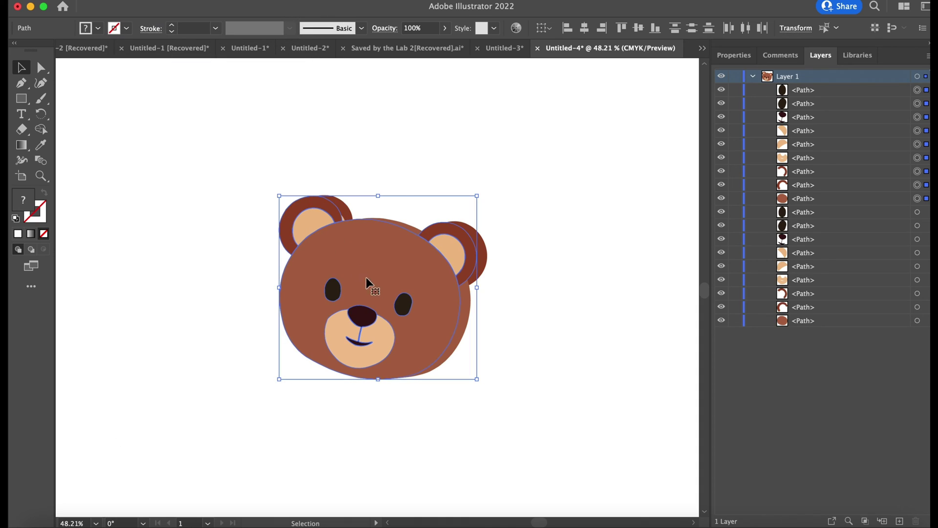
left_click_drag(384, 283, 180, 190)
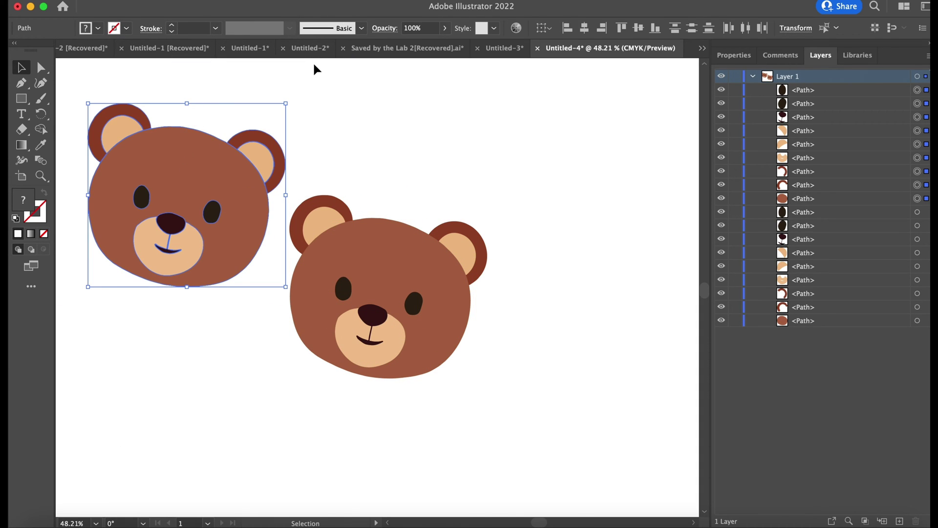
Unite the copy into one silhouette and fill it with the face's brown.
left_click(733, 55)
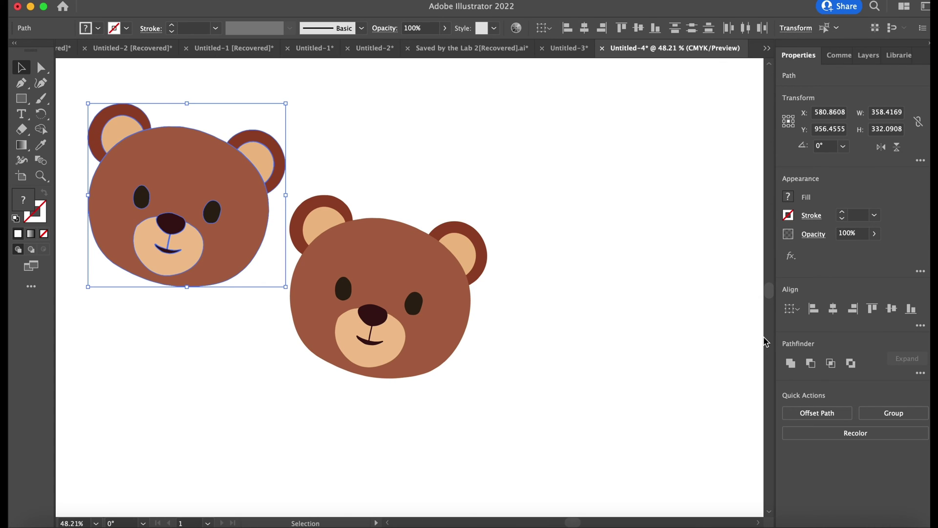
left_click(790, 363)
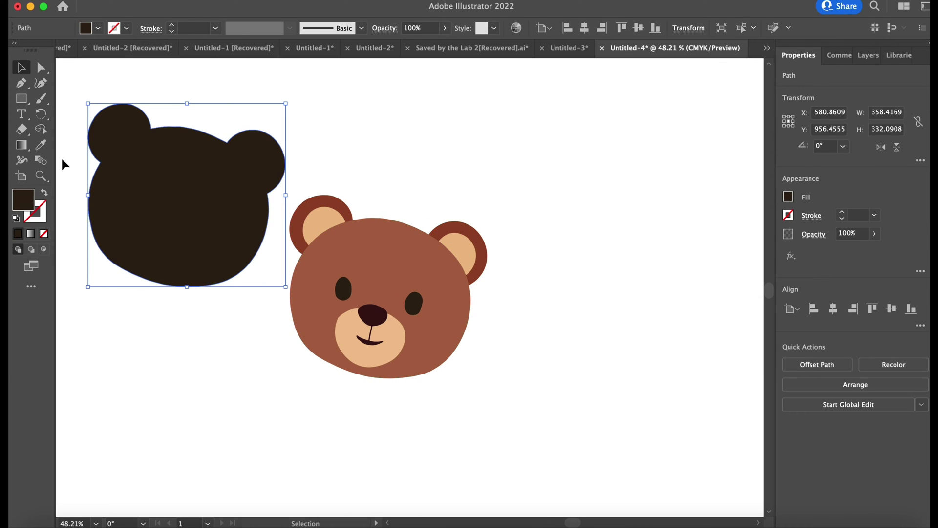
left_click(47, 149)
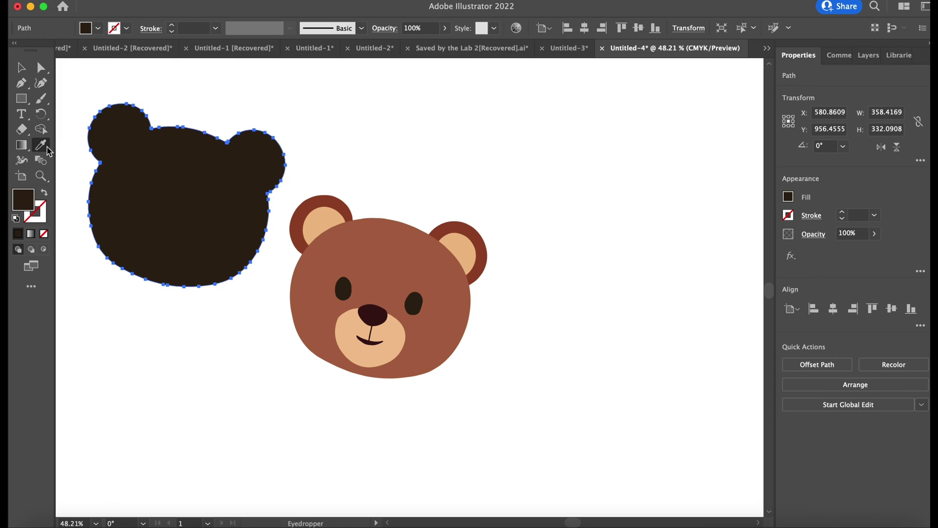
left_click(342, 243)
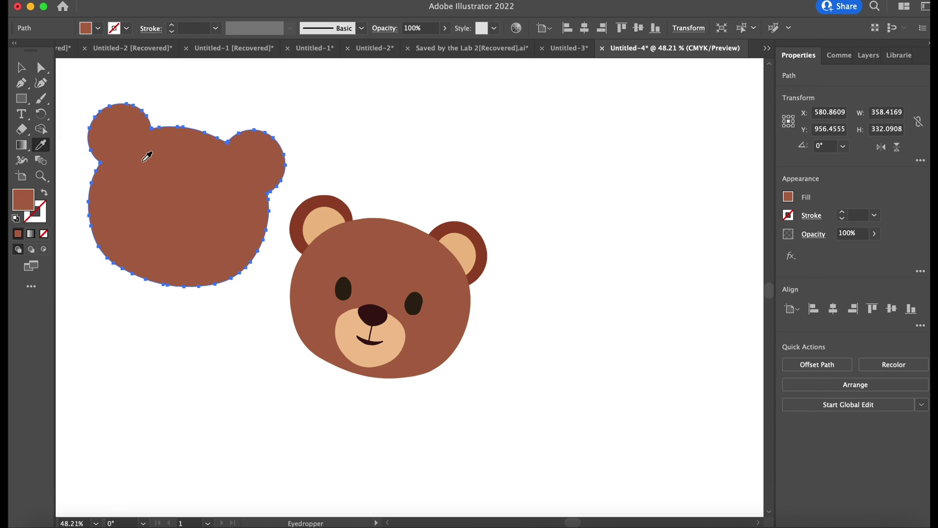
key("v")
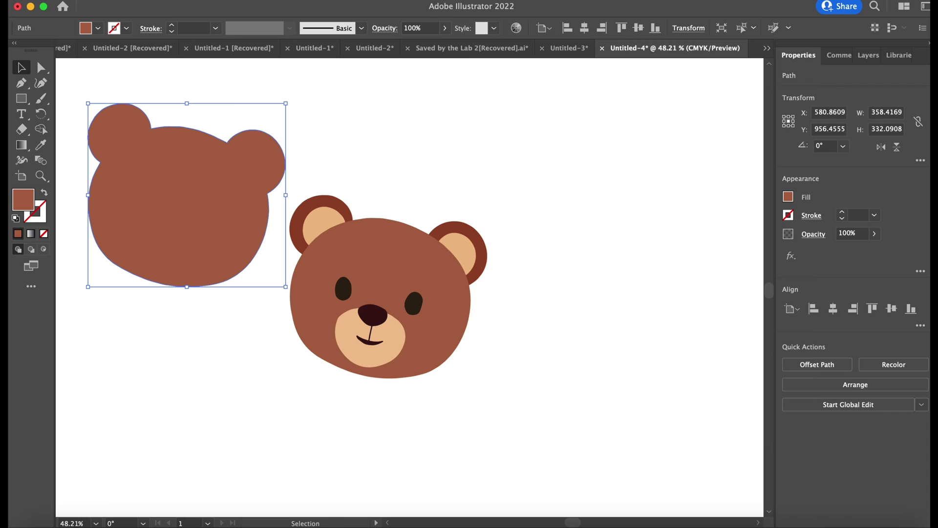
left_click(140, 344)
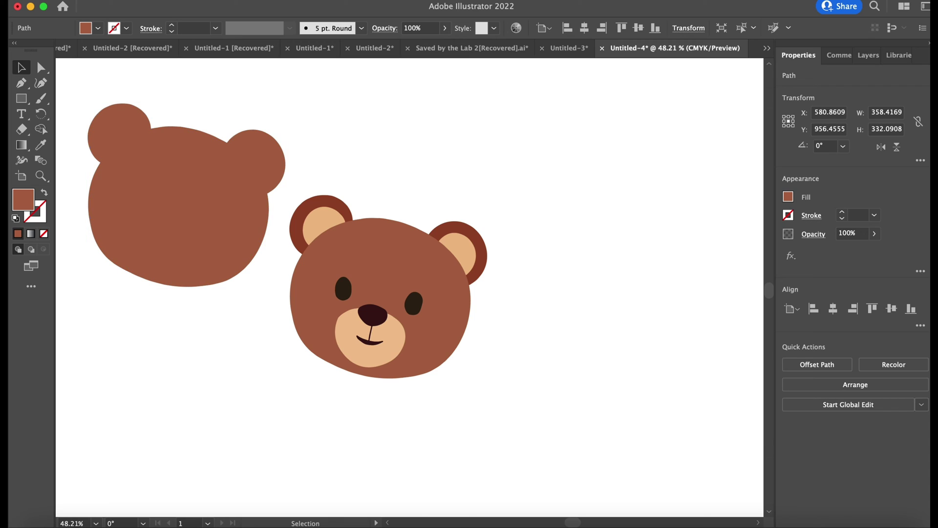
Combine the right bear's two inner ears and muzzle into one compound path.
left_click(320, 224)
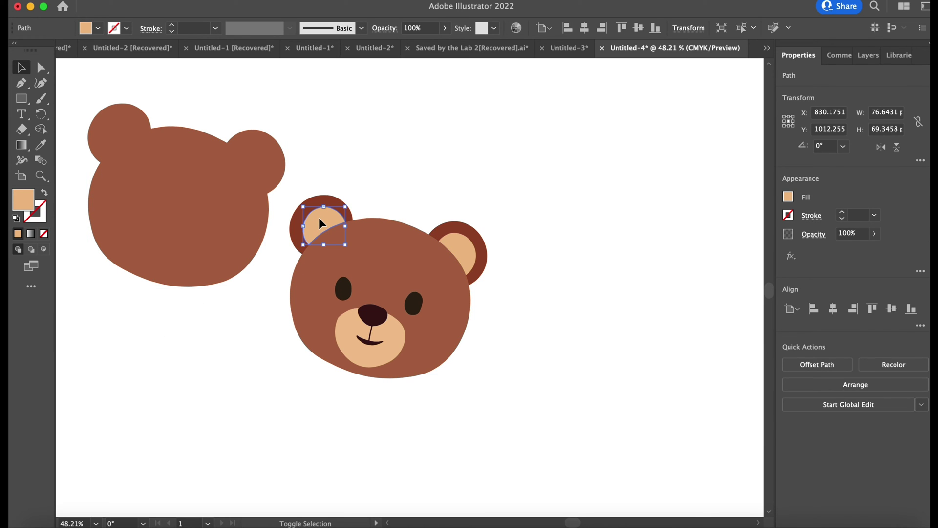
left_click(464, 255, "shift")
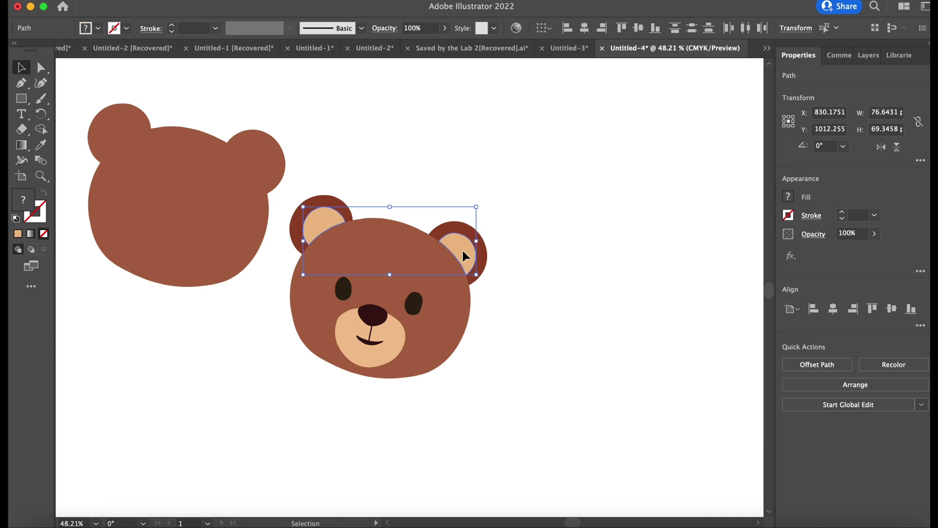
left_click(394, 345, "shift")
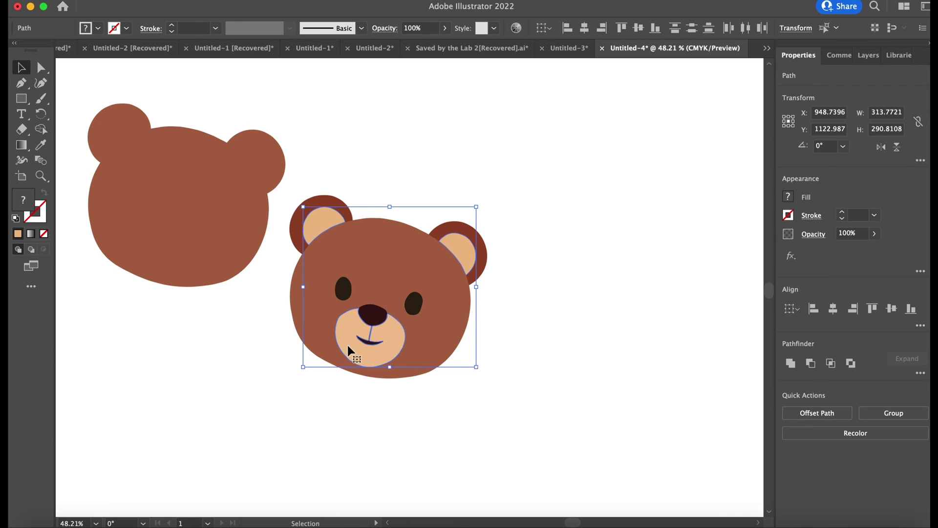
mouse_move(348, 344)
left_mouse_down()
mouse_move(301, 342)
mouse_move(339, 349)
mouse_move(348, 341)
mouse_move(351, 350)
left_mouse_up()
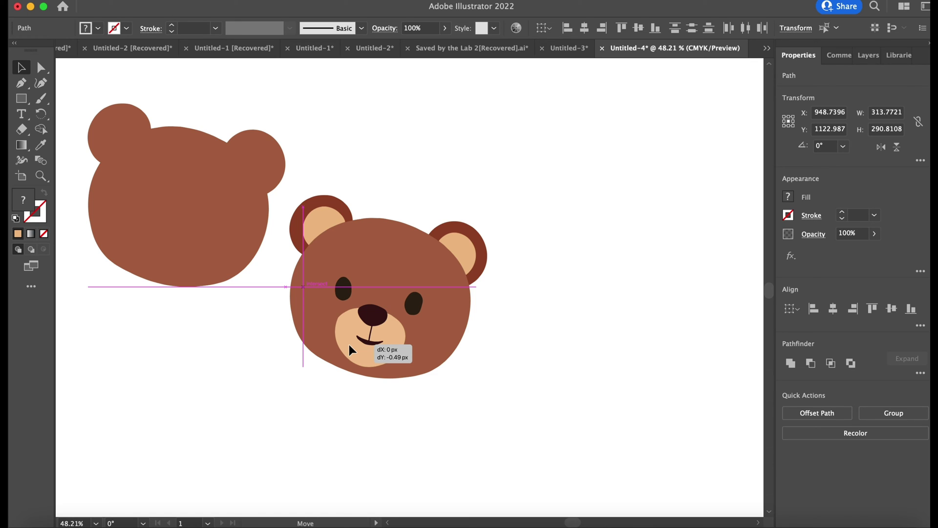
left_click_drag(349, 344, 349, 344)
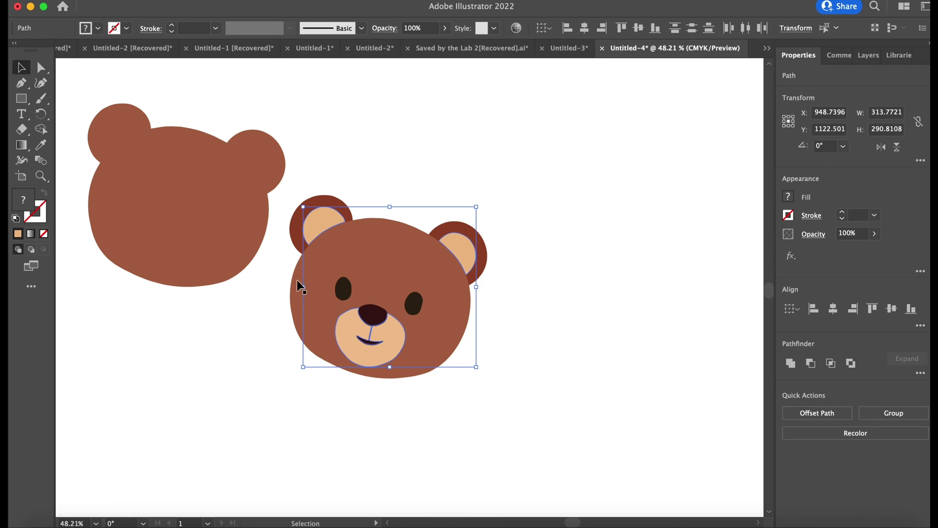
left_click(164, 4)
mouse_move(252, 475)
left_click(313, 475)
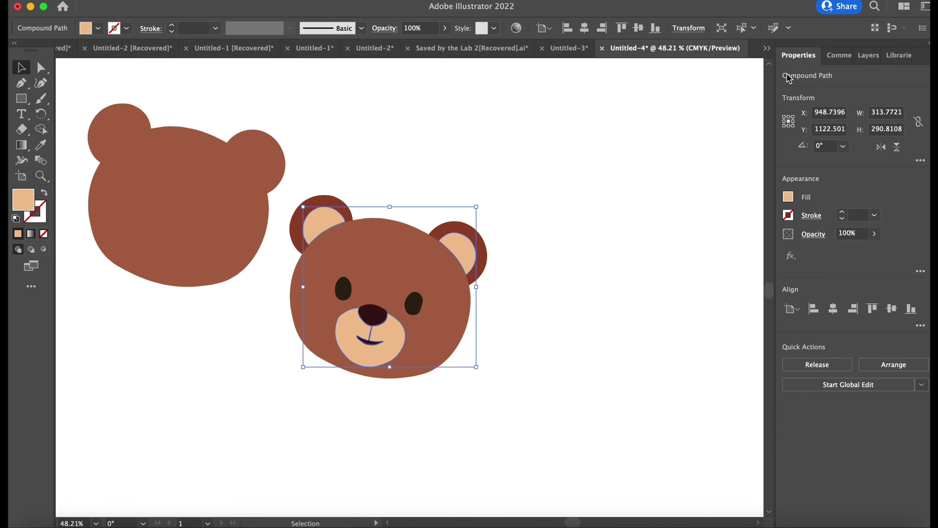
Move the inner-ear and muzzle compound path onto the left silhouette, brought to front.
left_click(868, 55)
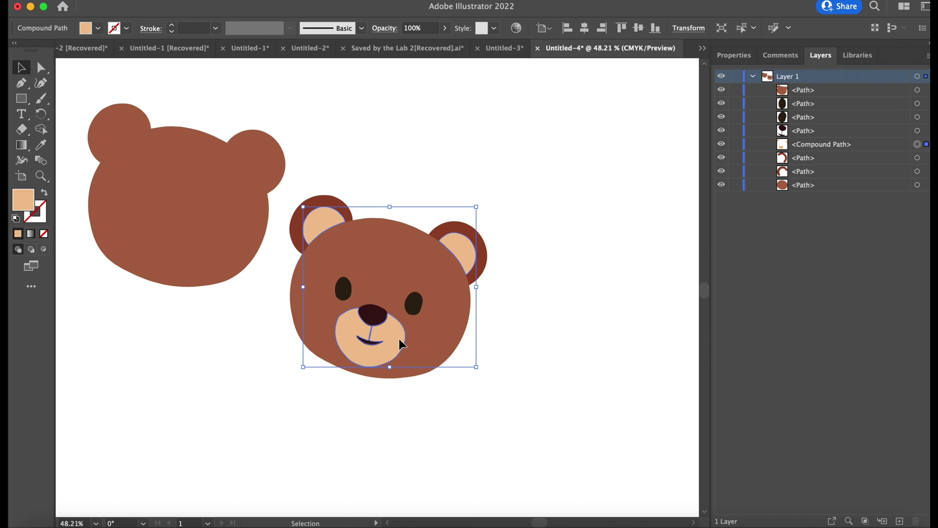
left_click_drag(398, 339, 190, 241)
left_click(164, 0)
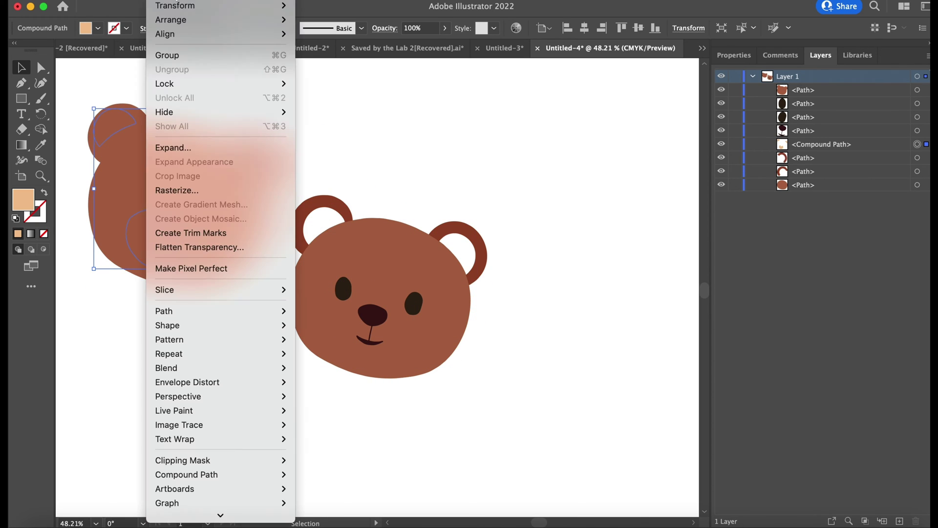
mouse_move(171, 20)
left_click(334, 20)
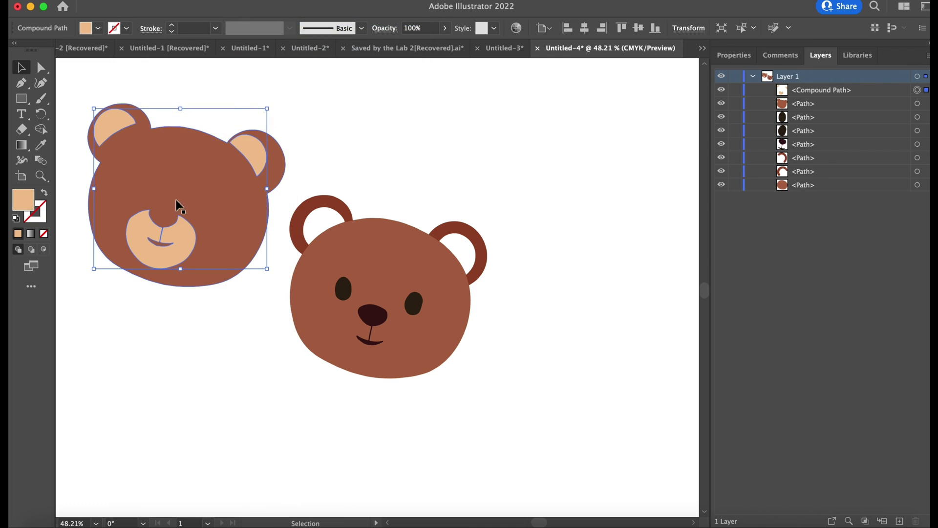
left_click_drag(173, 243, 176, 248)
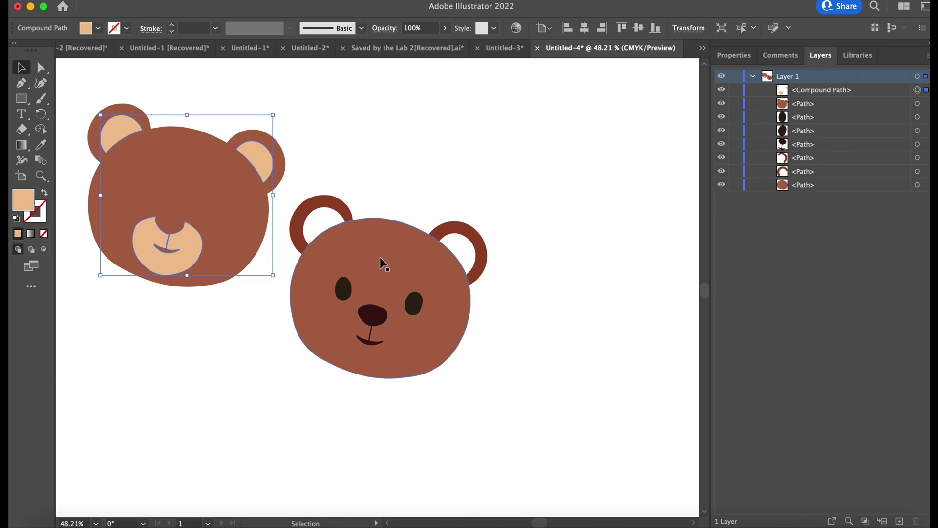
left_click(478, 198)
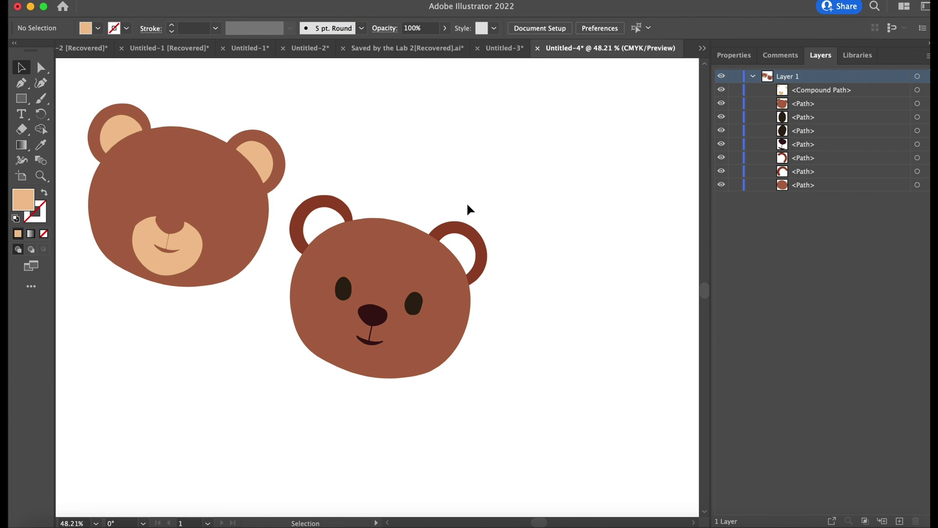
left_click(347, 299)
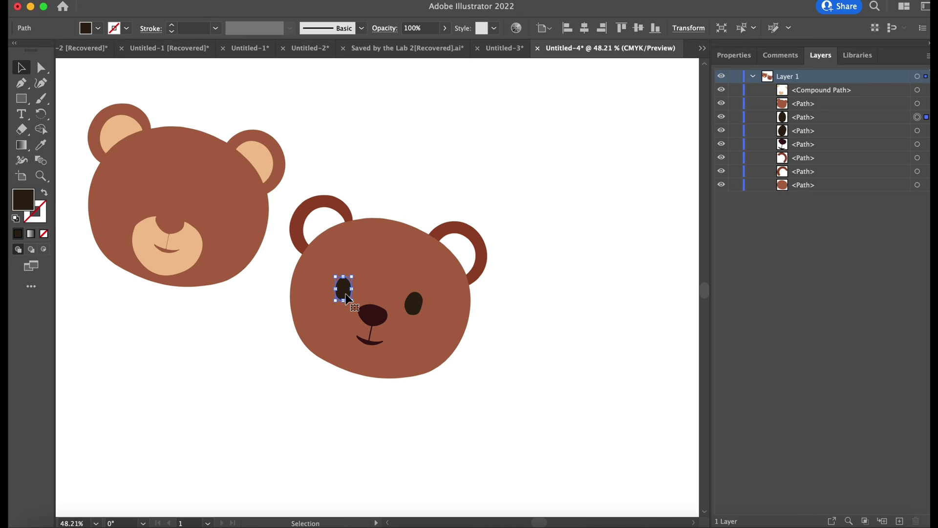
Combine both eyes and the nose and mouth into one compound path.
left_click(371, 313, "shift")
left_click(420, 304, "shift")
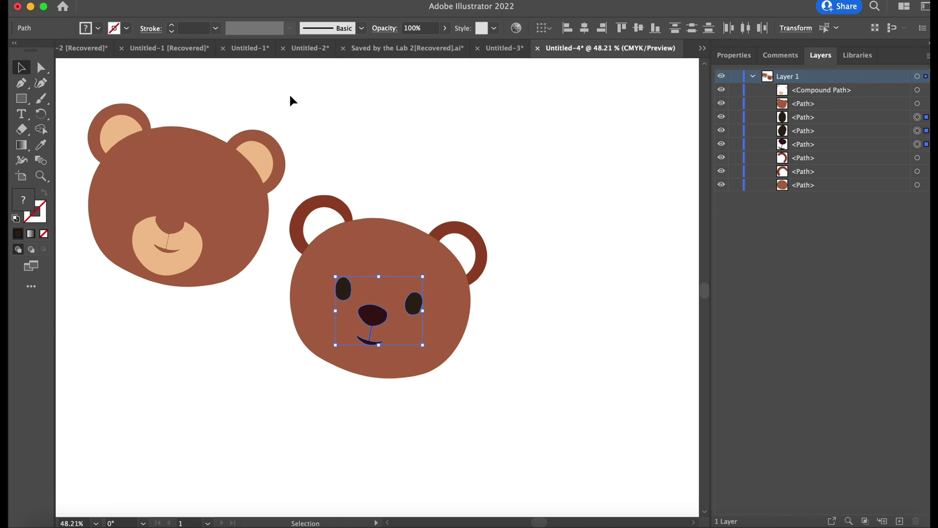
left_click(191, 4)
mouse_move(242, 472)
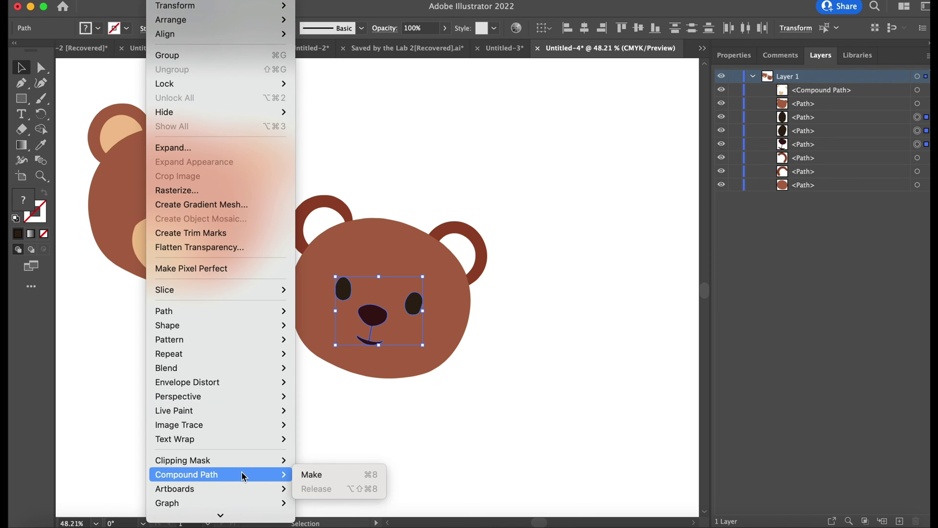
left_click(311, 475)
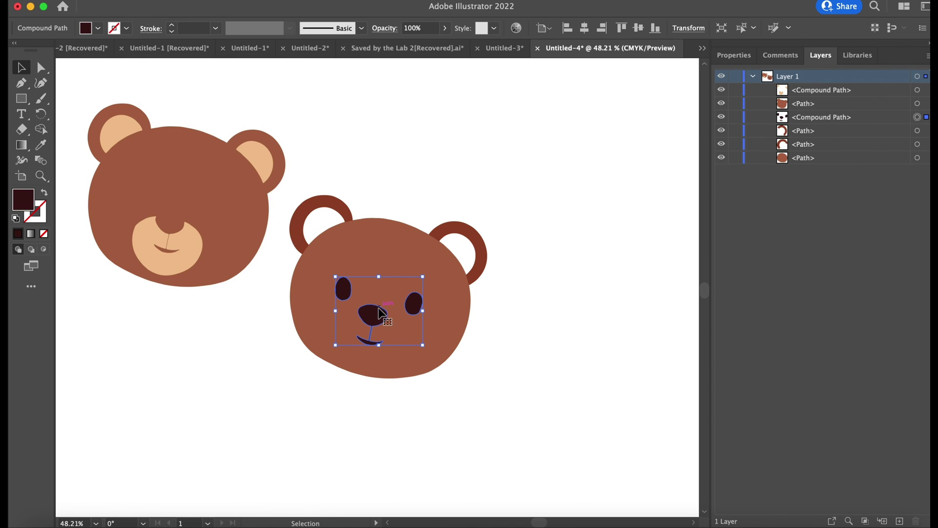
Place the facial-features compound path in front on the left bear's muzzle.
left_click_drag(378, 318, 160, 209)
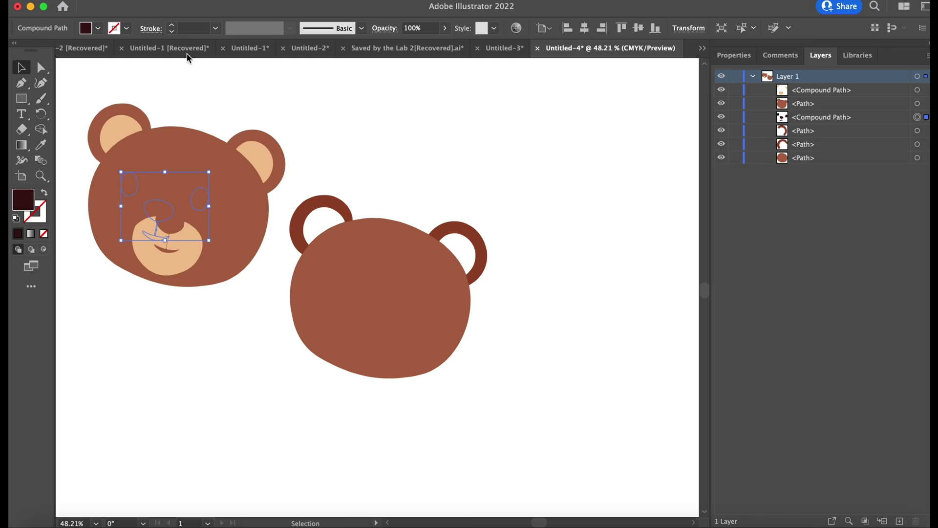
left_click(172, 5)
mouse_move(171, 19)
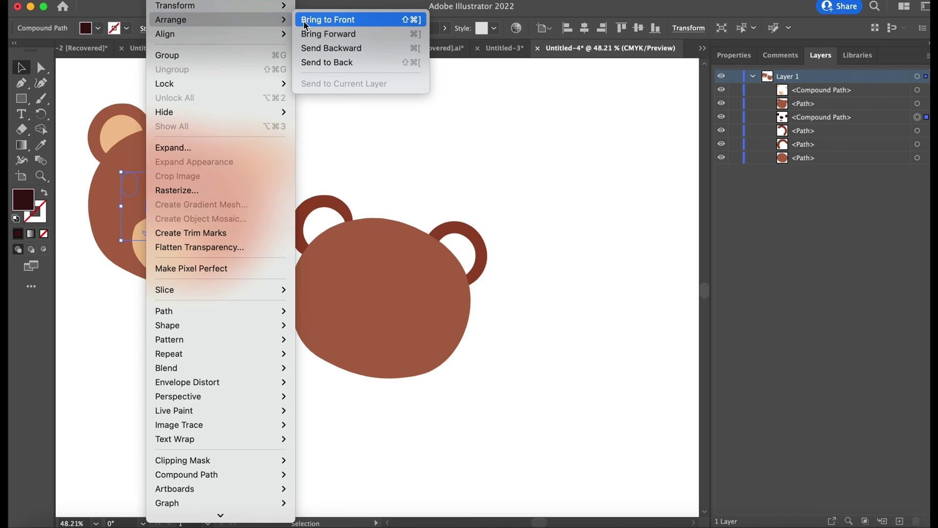
left_click(320, 19)
left_click_drag(171, 208, 177, 222)
left_click(397, 109)
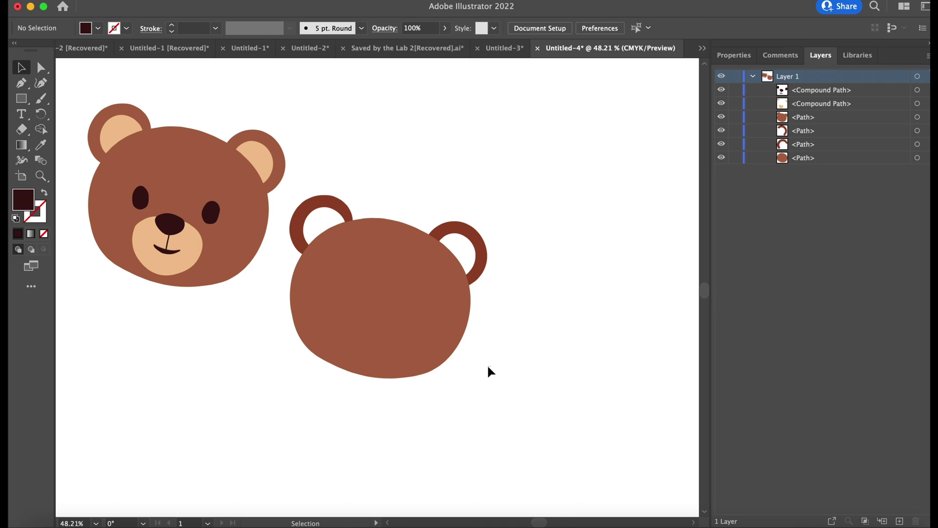
Combine the right bear's two outer ears into one compound path.
left_click(335, 211)
left_click(446, 230, "shift")
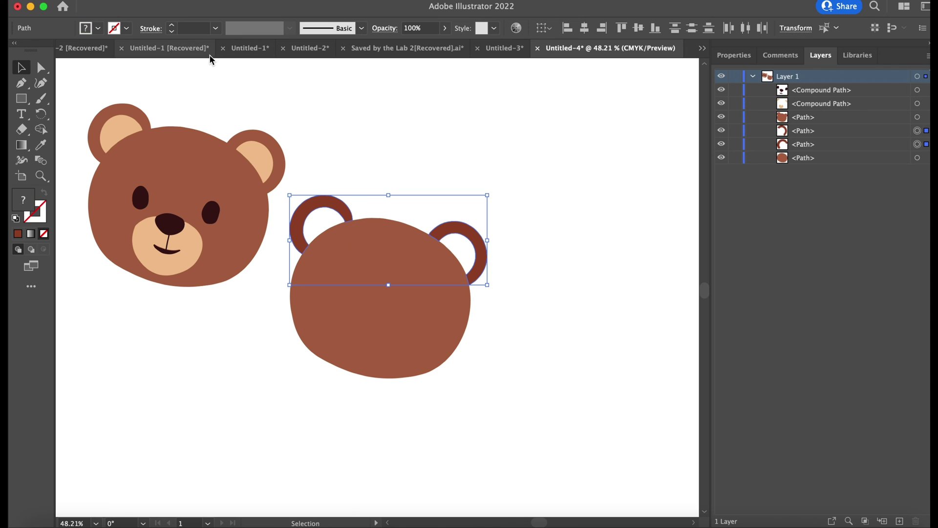
left_click(172, 2)
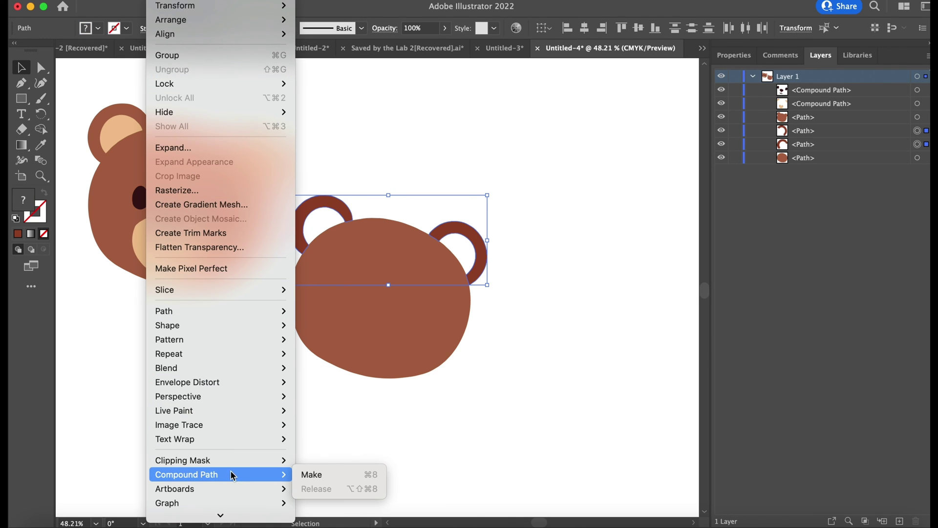
left_click(313, 474)
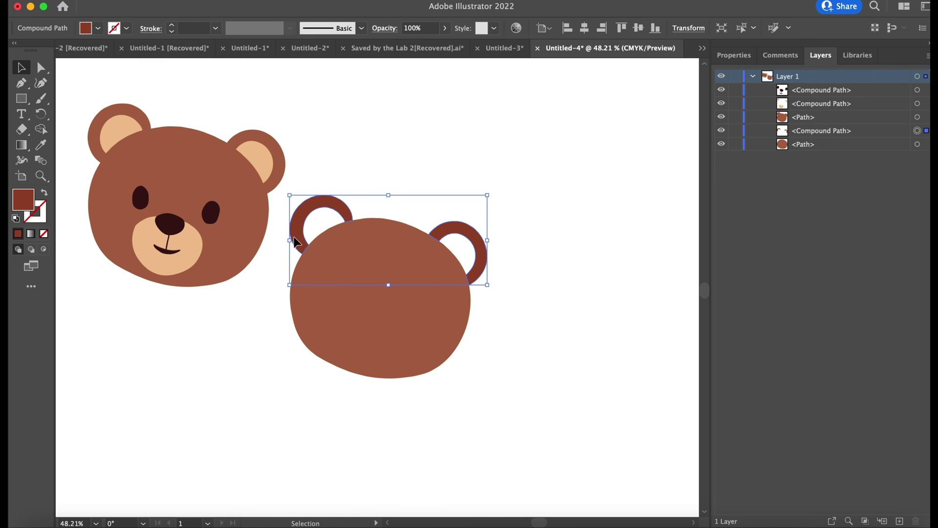
Position the ears compound path in front on the left bear's head.
left_click_drag(295, 241, 110, 149)
left_click(164, 1)
mouse_move(176, 20)
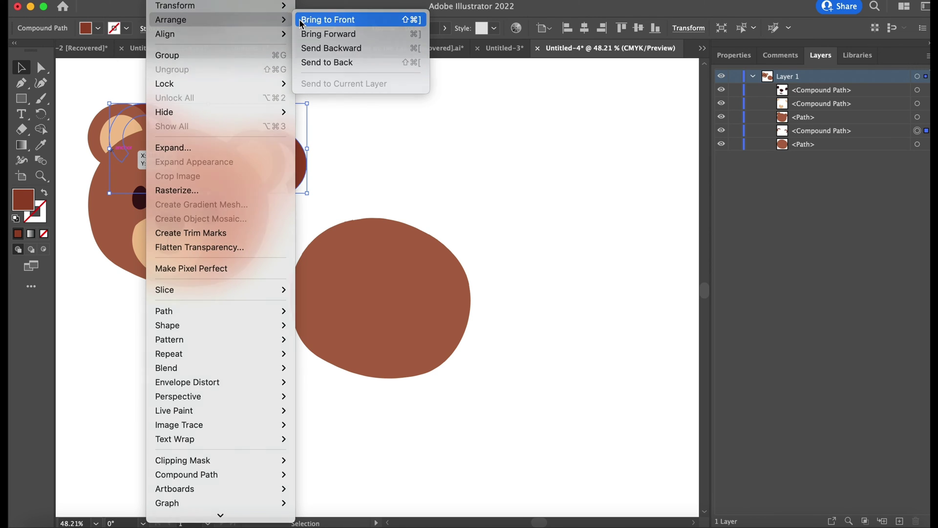
left_click(313, 19)
left_click_drag(306, 174, 286, 167)
Delete the extra brown head shape and marquee-select all the bear's parts.
left_click(417, 147)
left_click(372, 288)
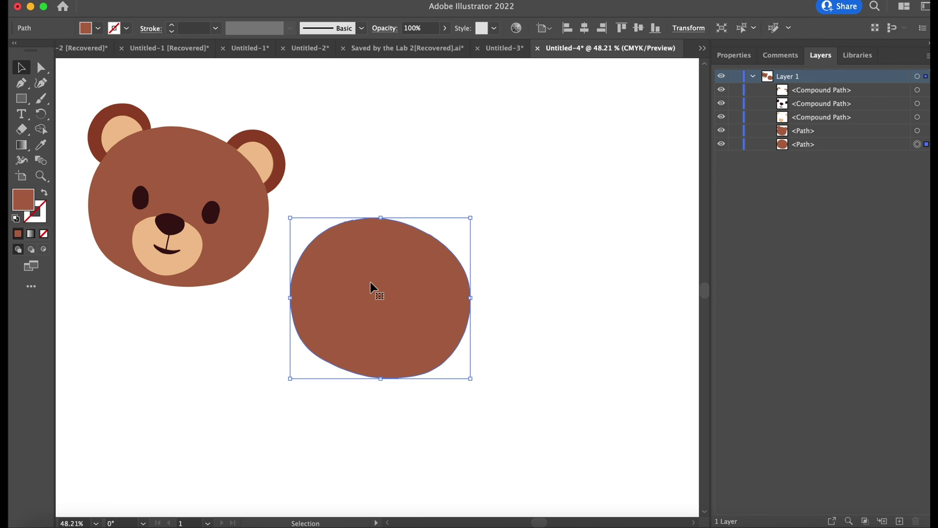
key("Delete")
left_click_drag(86, 96, 356, 291)
Group the four selected bear paths together.
left_click(170, 6)
left_click(171, 55)
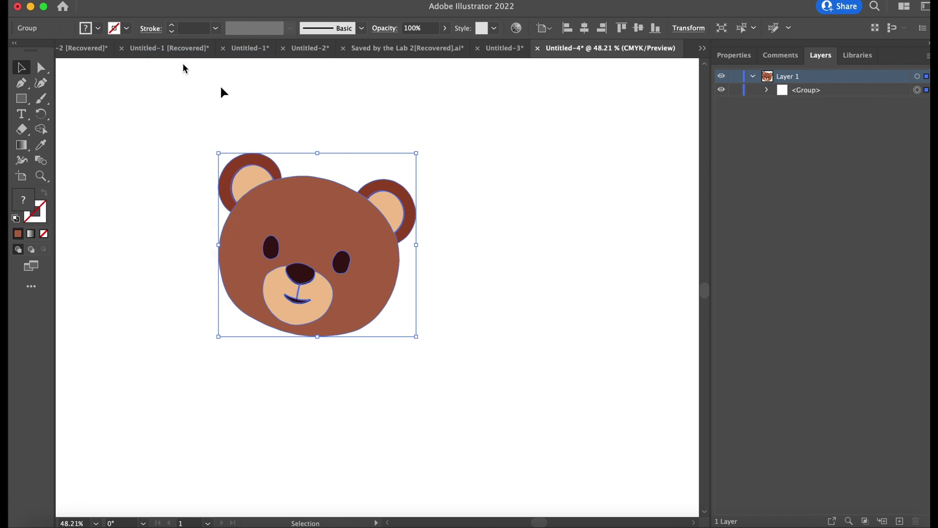
left_click(502, 236)
Check each compound path and the face path inside the group in Layers.
left_click(766, 91)
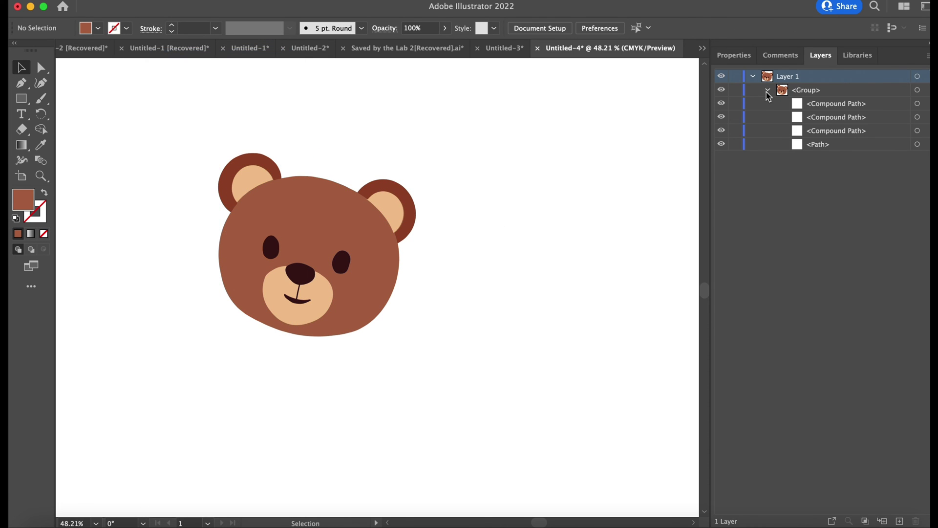
left_click(918, 103)
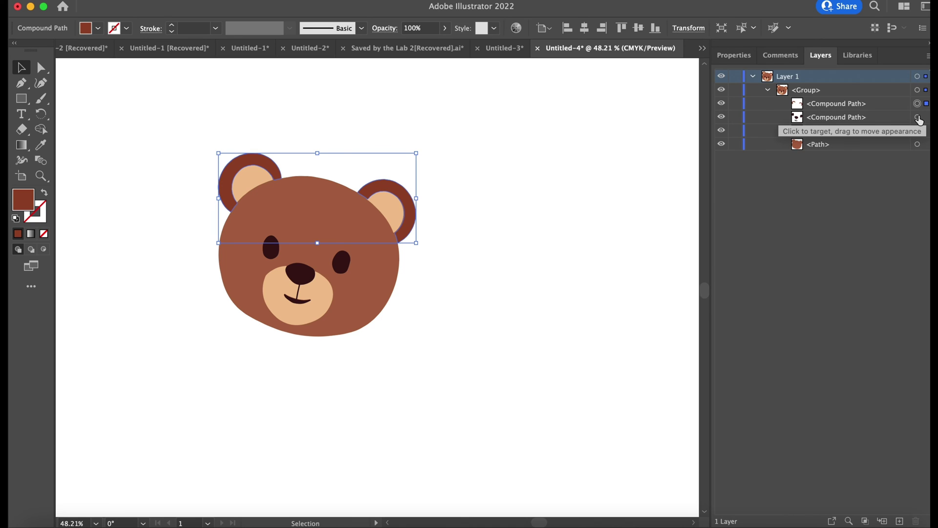
left_click(918, 118)
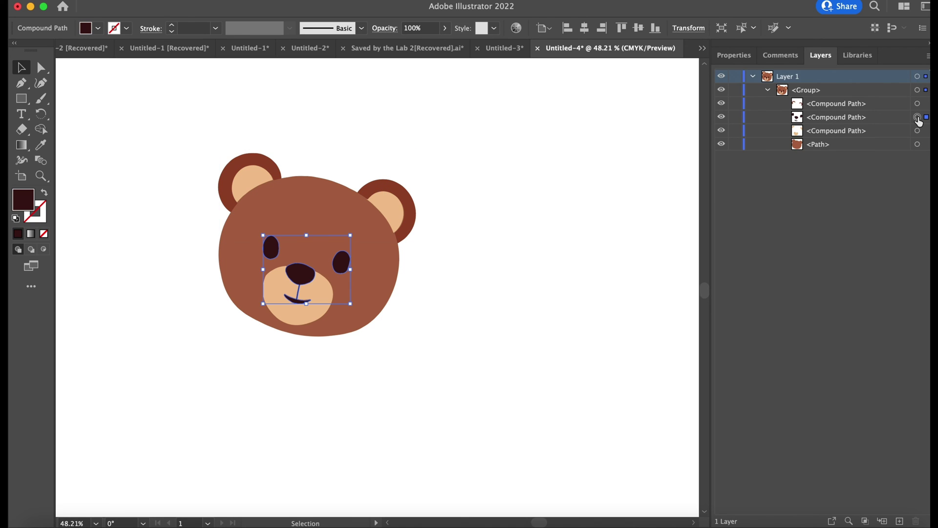
left_click(918, 131)
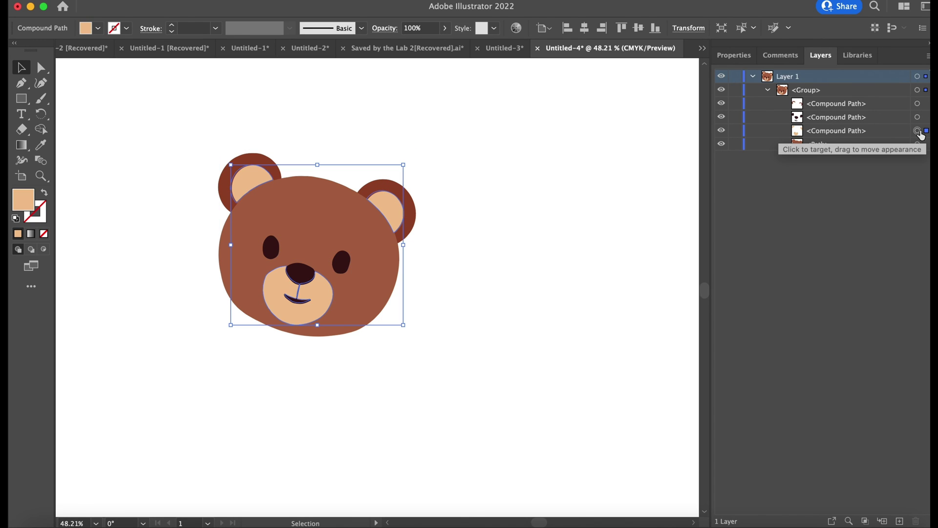
left_click(918, 145)
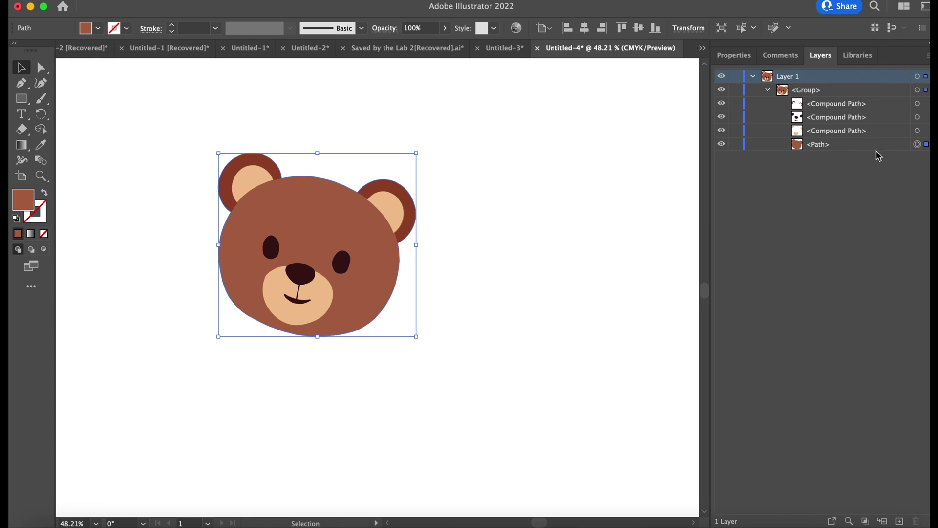
left_click(655, 244)
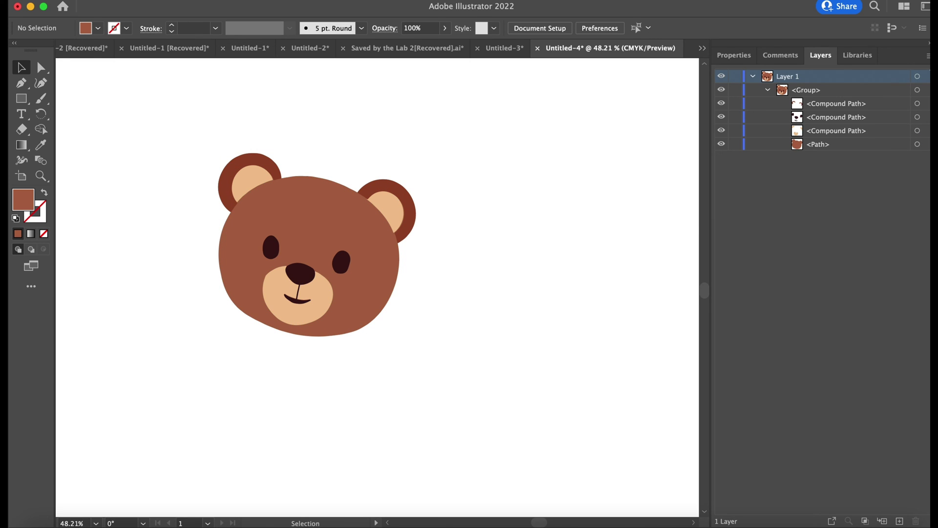
Export the bear artwork to the Desktop as Bear.svg, accepting the default SVG options.
left_click(103, 1)
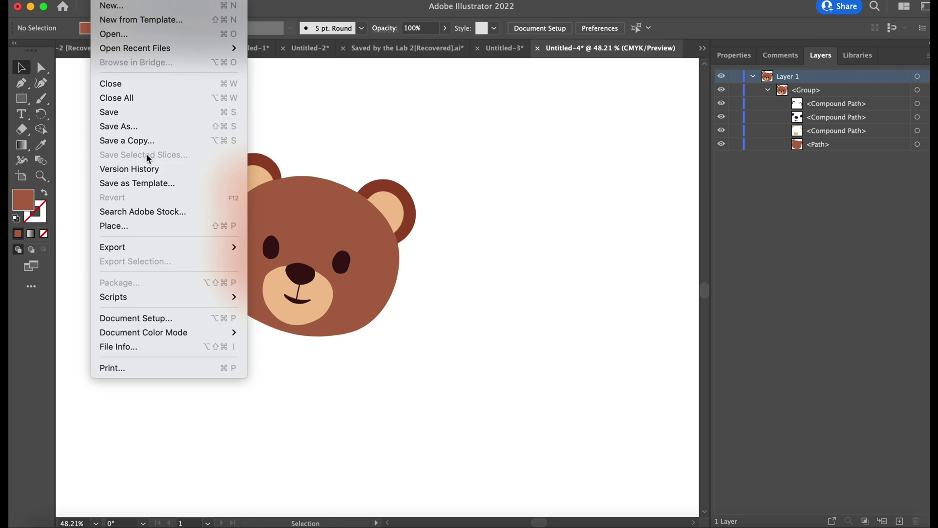
mouse_move(151, 248)
left_click(268, 265)
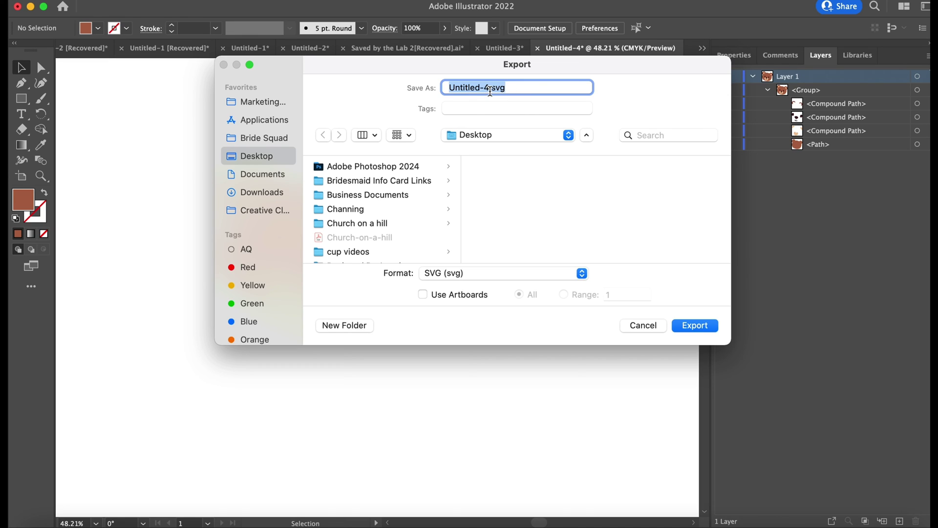
left_click(490, 89)
key("BackSpace")
key("BackSpace")
key("BackSpace")
key("BackSpace")
key("BackSpace")
key("BackSpace")
key("BackSpace")
key("BackSpace")
key("BackSpace")
key("BackSpace")
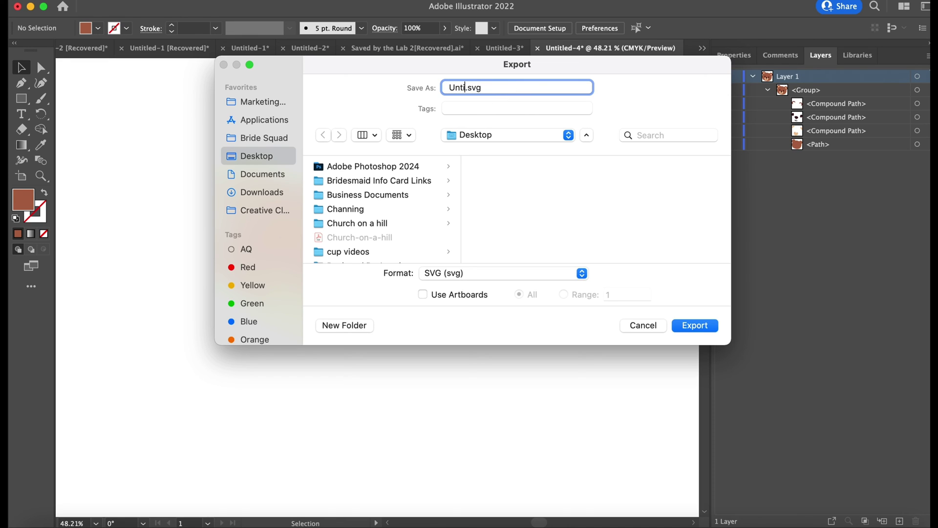
type("Bear")
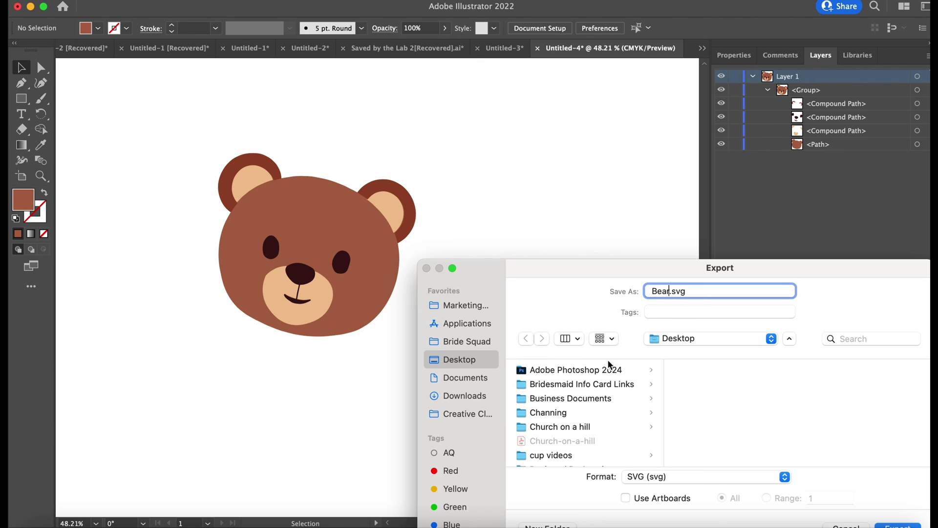
left_click_drag(577, 275, 409, 157)
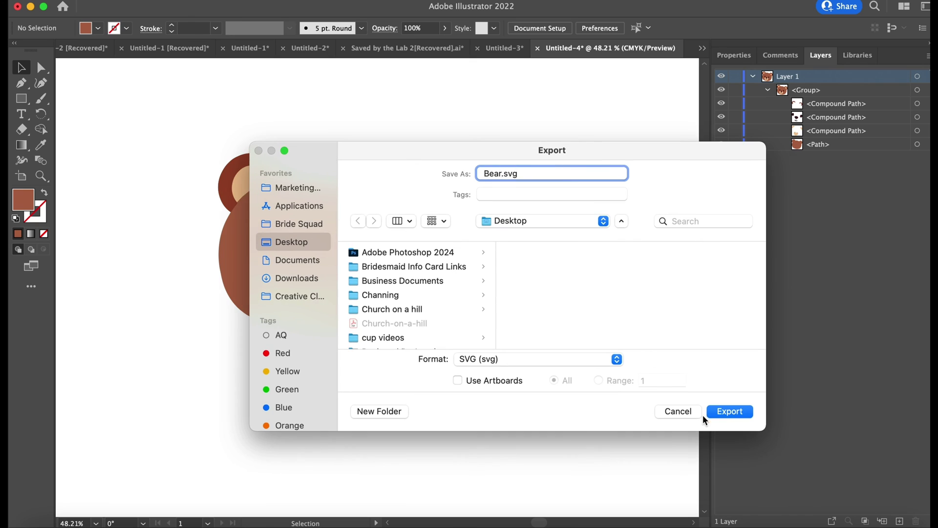
left_click(722, 413)
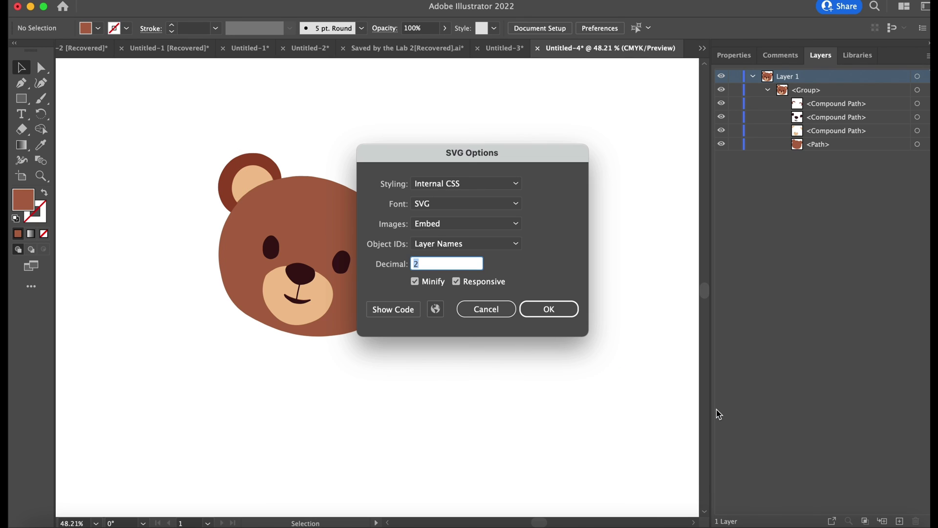
left_click(566, 309)
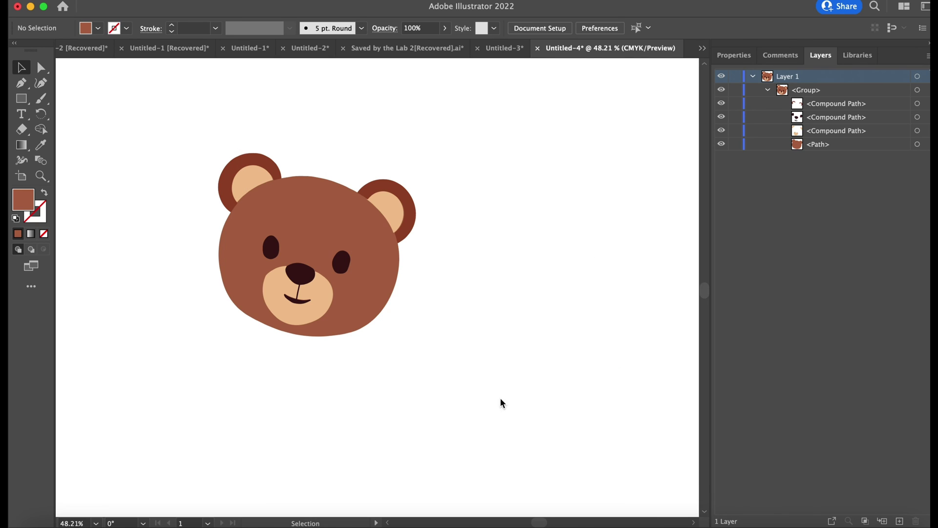
In Cricut Design Space, upload a new image by browsing to Bear.svg on the Desktop.
left_click(611, 524)
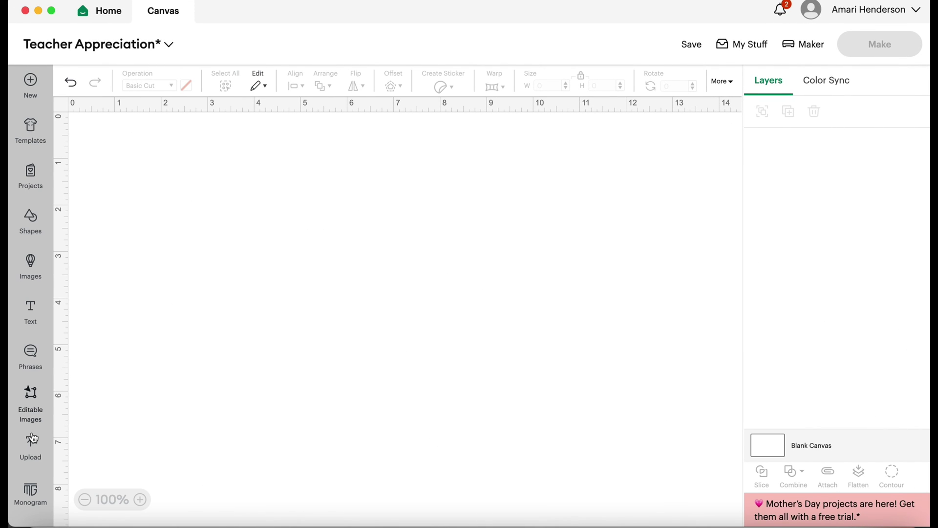
left_click(30, 447)
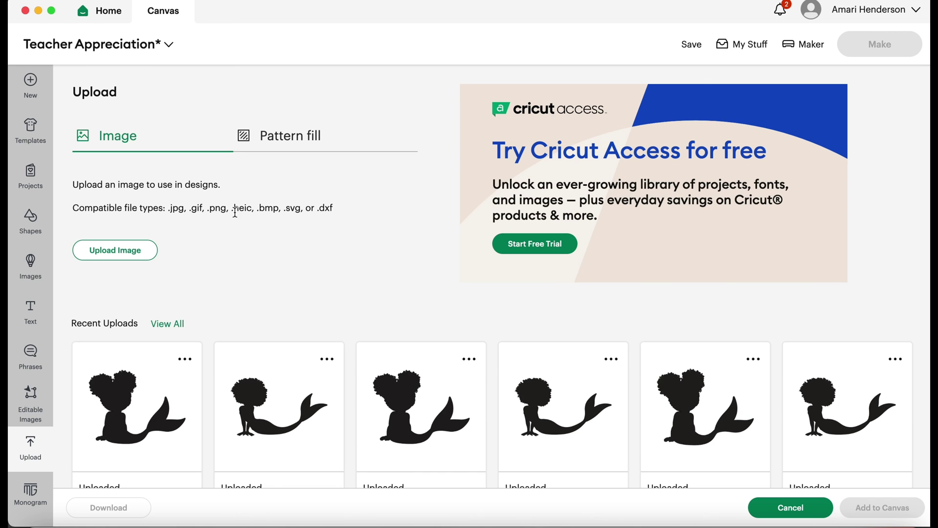
left_click(124, 252)
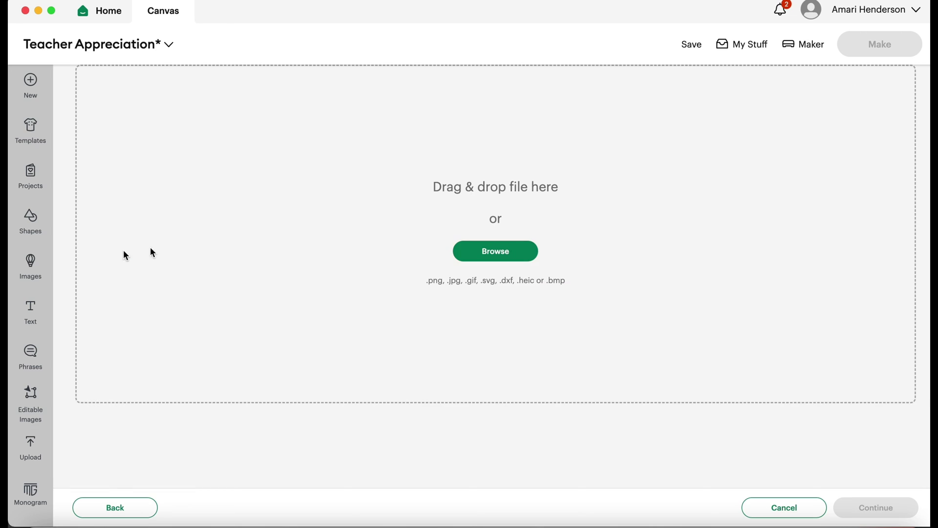
left_click(479, 254)
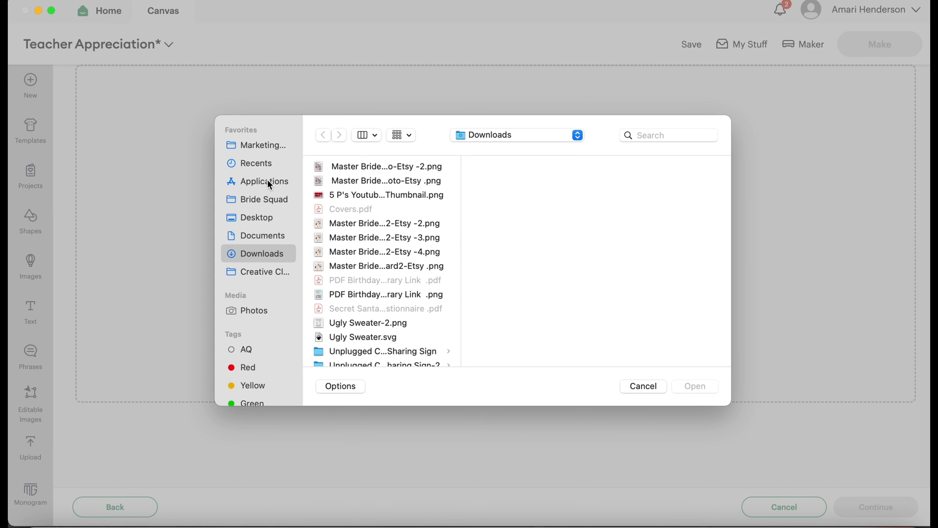
left_click(262, 217)
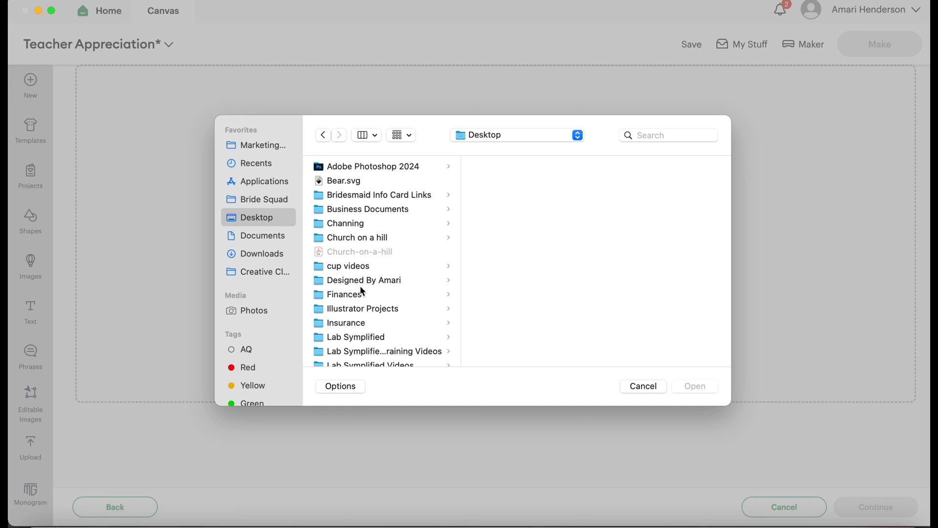
left_click(355, 184)
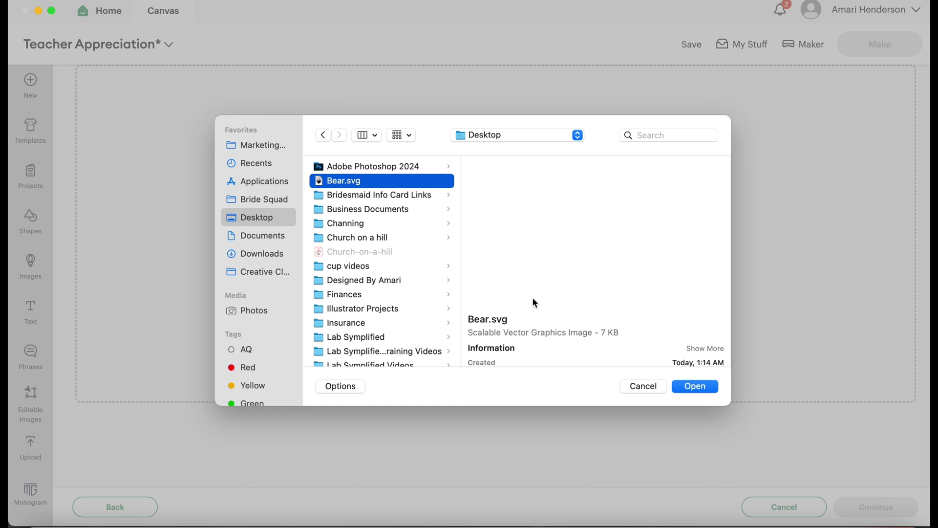
left_click(682, 386)
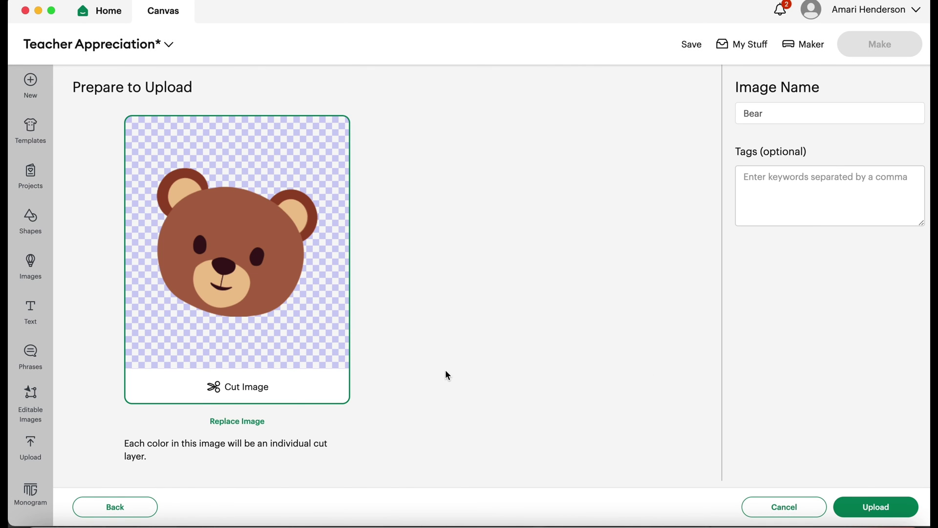
Finish uploading the bear, add it from Recent Uploads to the canvas, and position it.
left_click(847, 507)
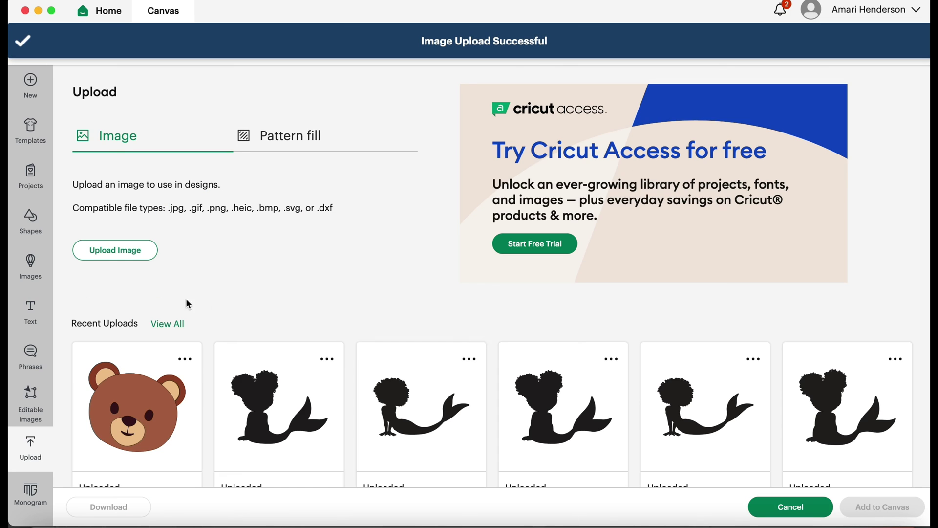
left_click(142, 400)
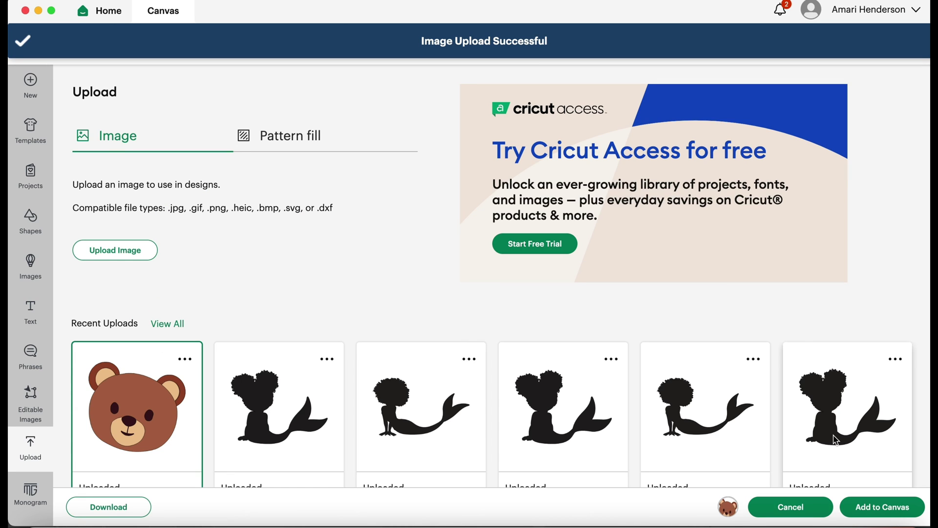
left_click(851, 510)
left_click_drag(248, 285, 390, 351)
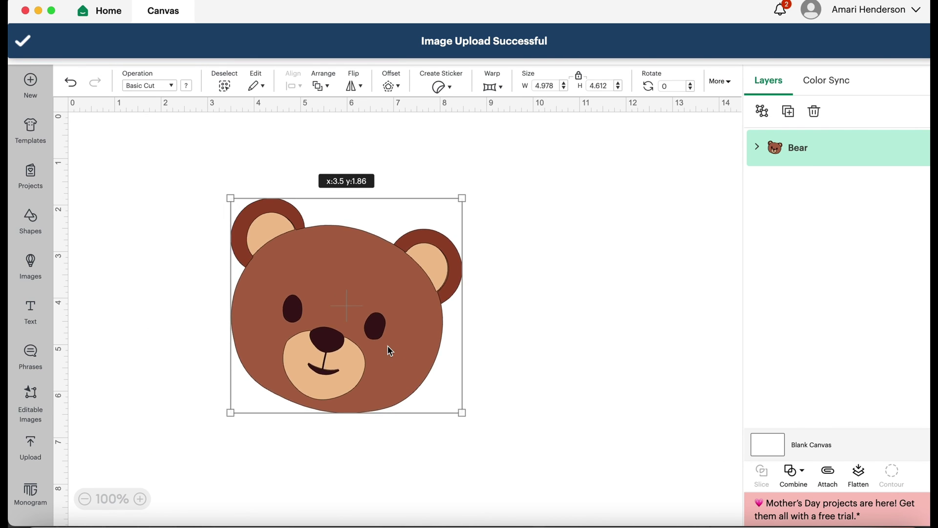
Expand the Bear group and check its four layers: ears, eyes and nose, muzzle, face.
left_click(757, 147)
left_click(871, 190)
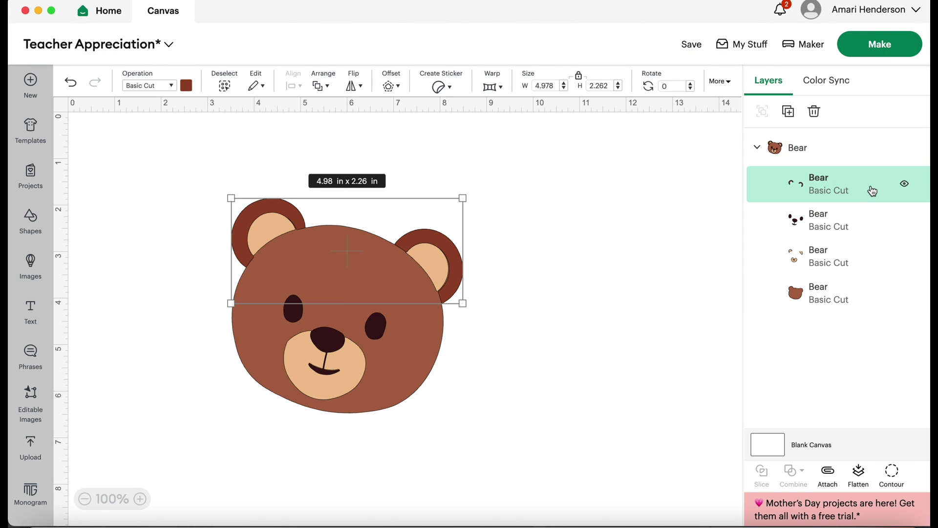
left_click(846, 221)
left_click(847, 259)
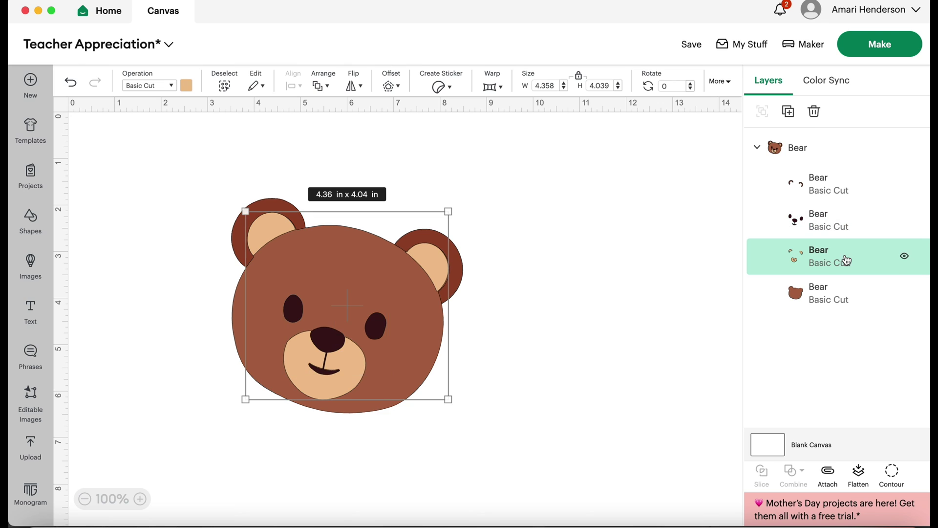
left_click(836, 300)
left_click(589, 351)
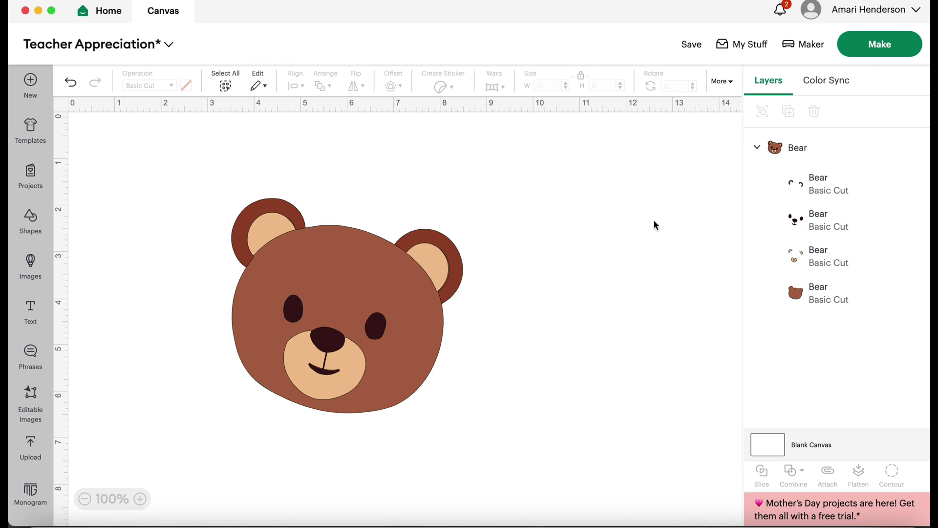